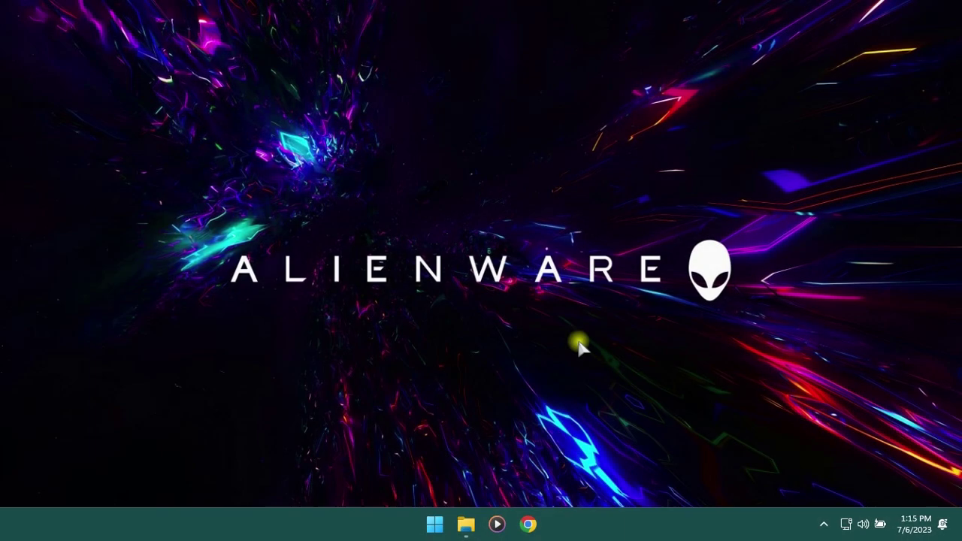
right_click(525, 199)
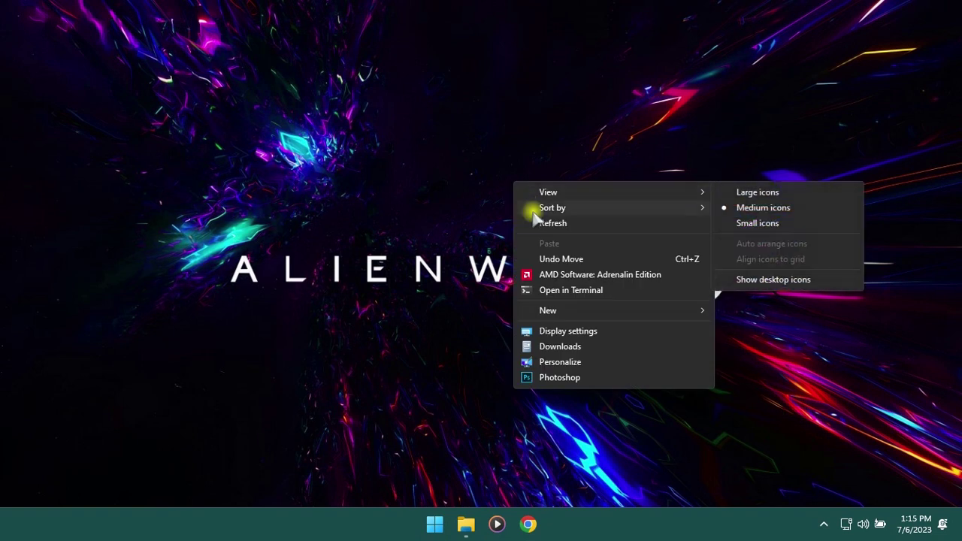
left_click(537, 222)
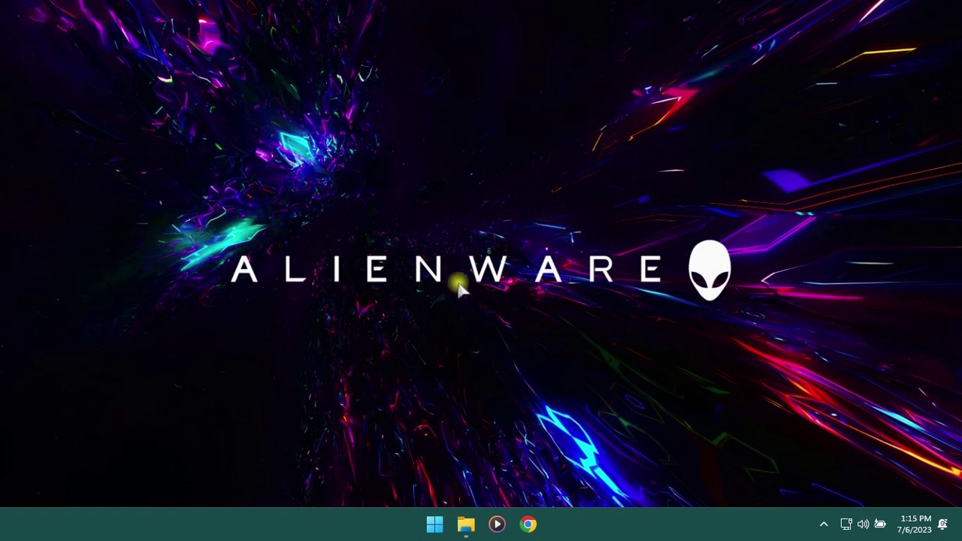
- Set the battery power plan to High performance in Windows Mobility Center and close it
right_click(435, 523)
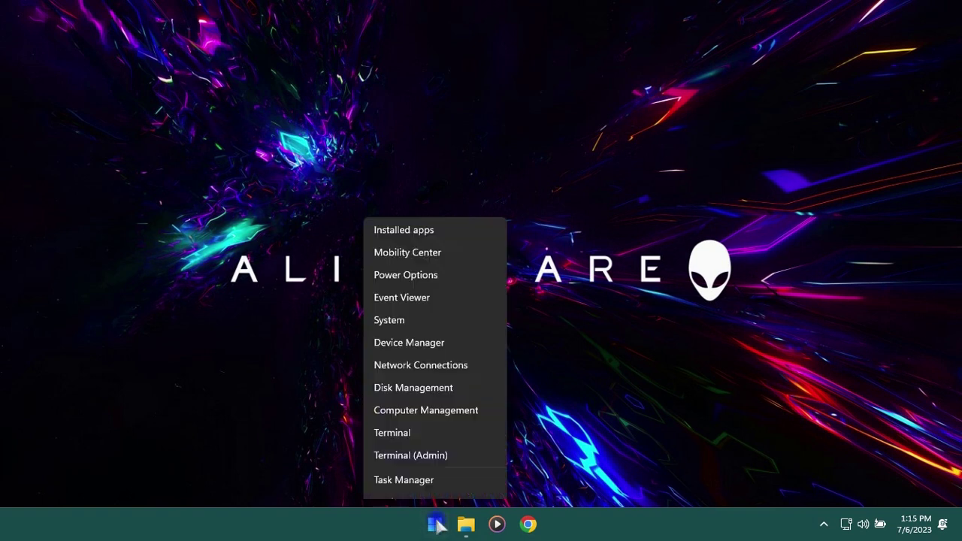
left_click(411, 139)
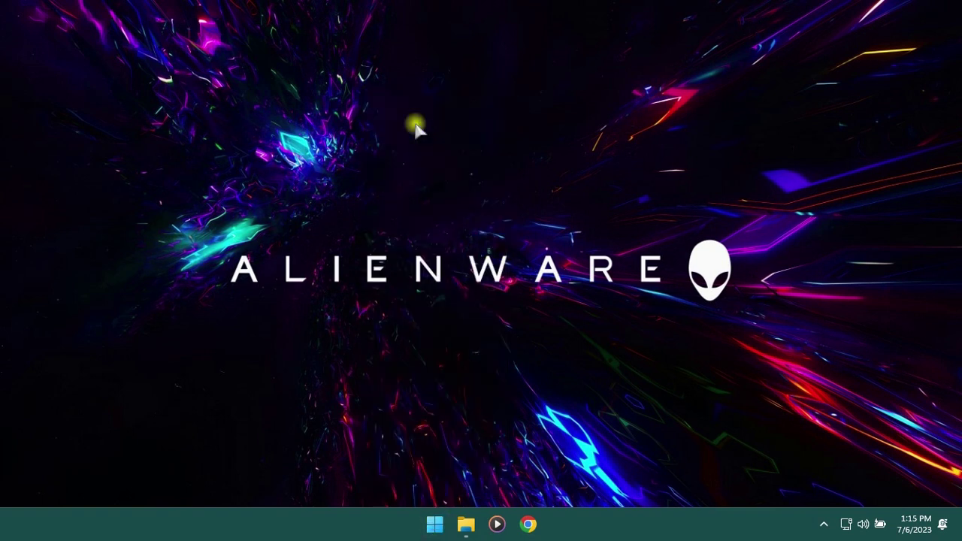
left_click(568, 223)
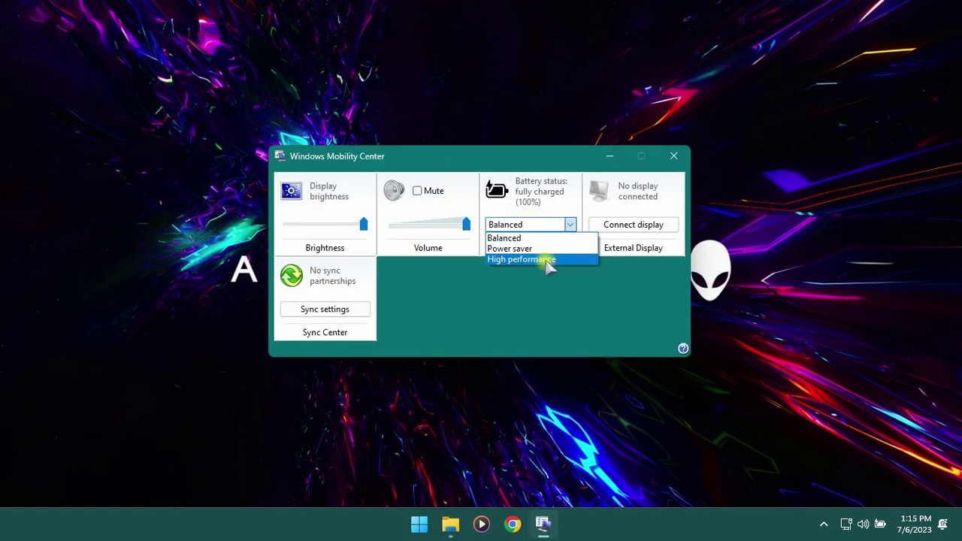
left_click(548, 261)
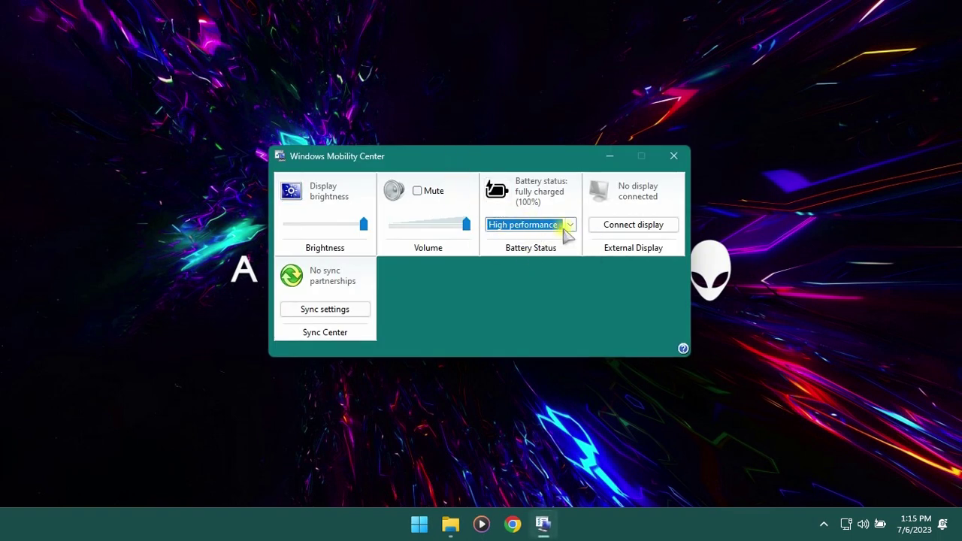
left_click(674, 155)
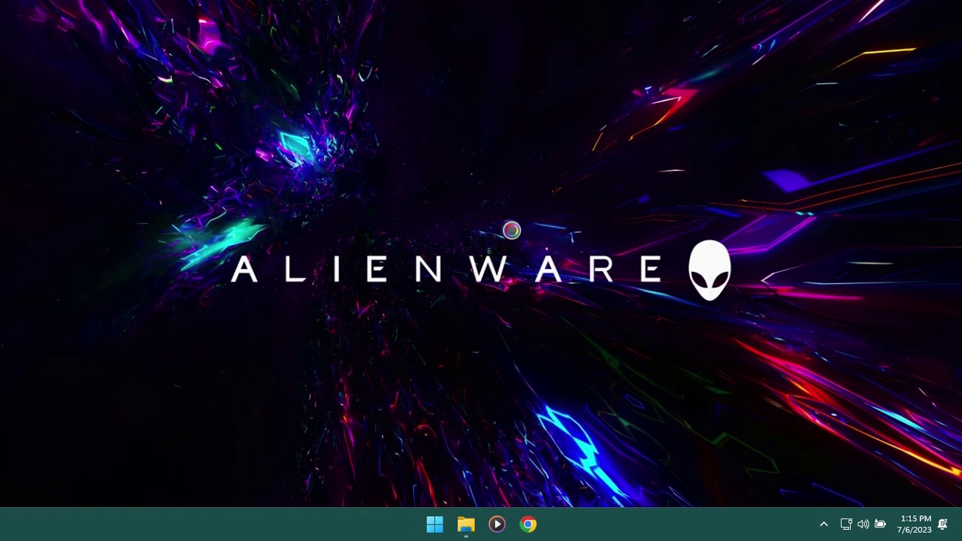
right_click(512, 231)
left_click(564, 273)
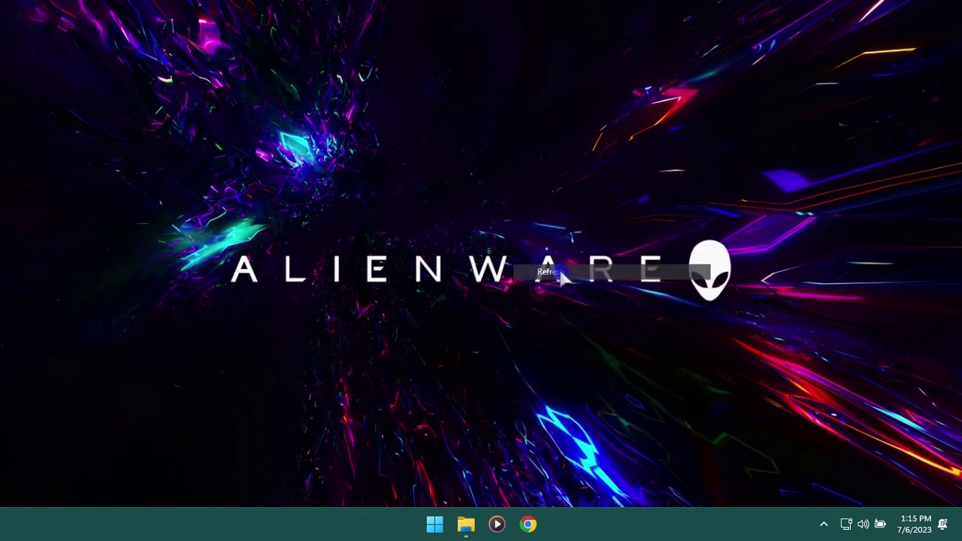
right_click(494, 206)
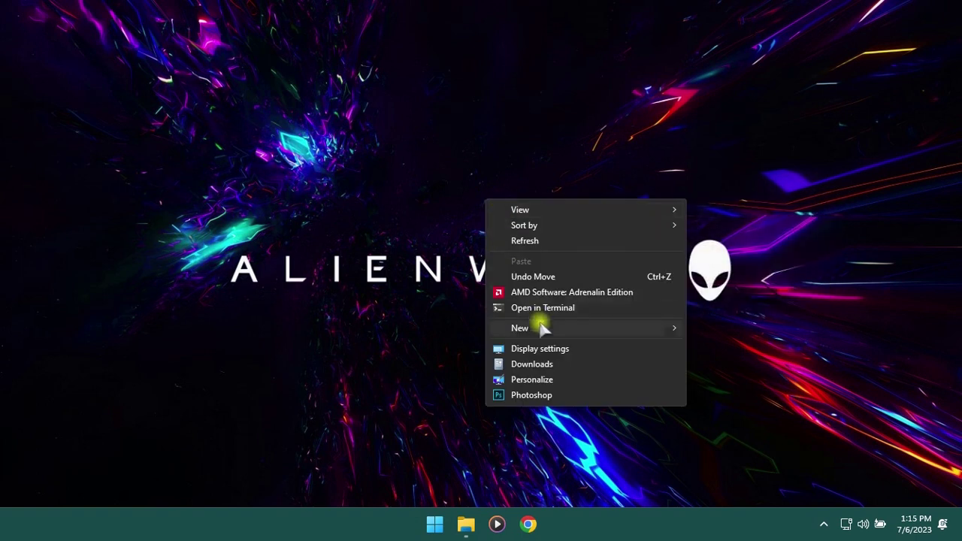
left_click(457, 133)
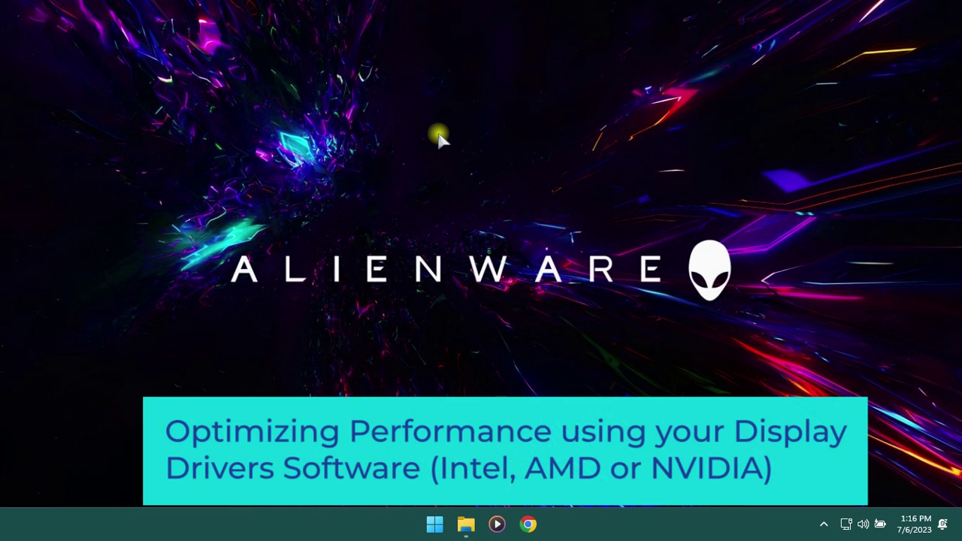
- Open AMD Software: Adrenalin Edition and look through the favorite and installed games in its Gaming section
right_click(438, 134)
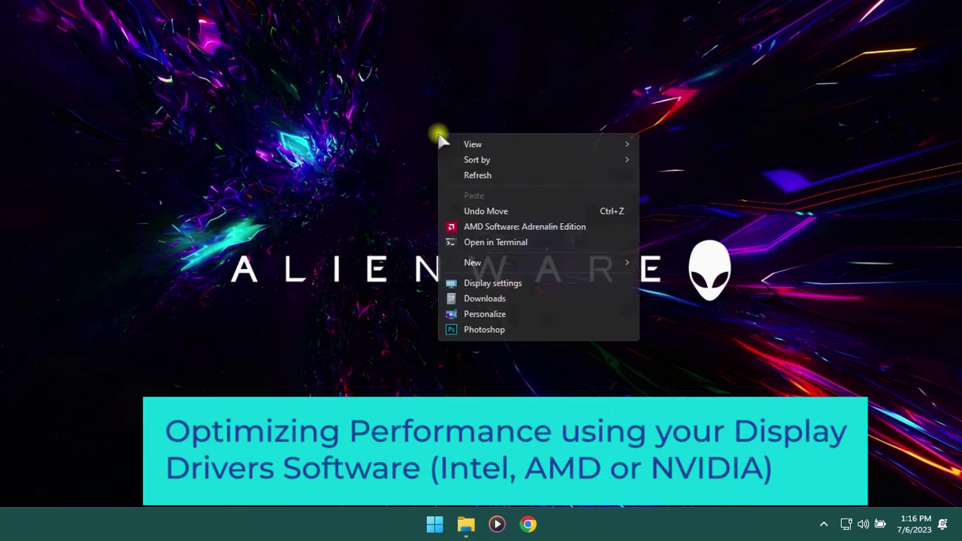
left_click(490, 228)
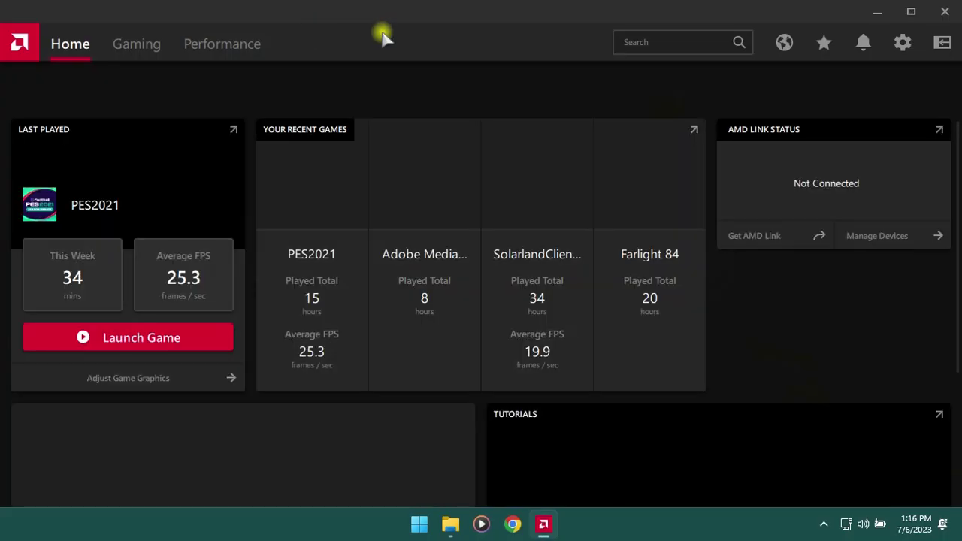
left_click(140, 47)
scroll(171, 162, "down", 1)
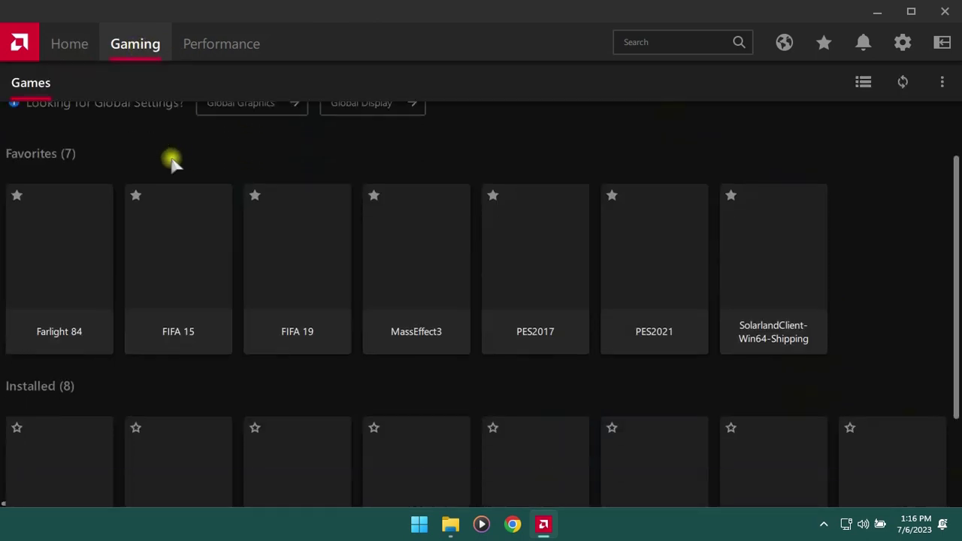
scroll(172, 162, "down", 3)
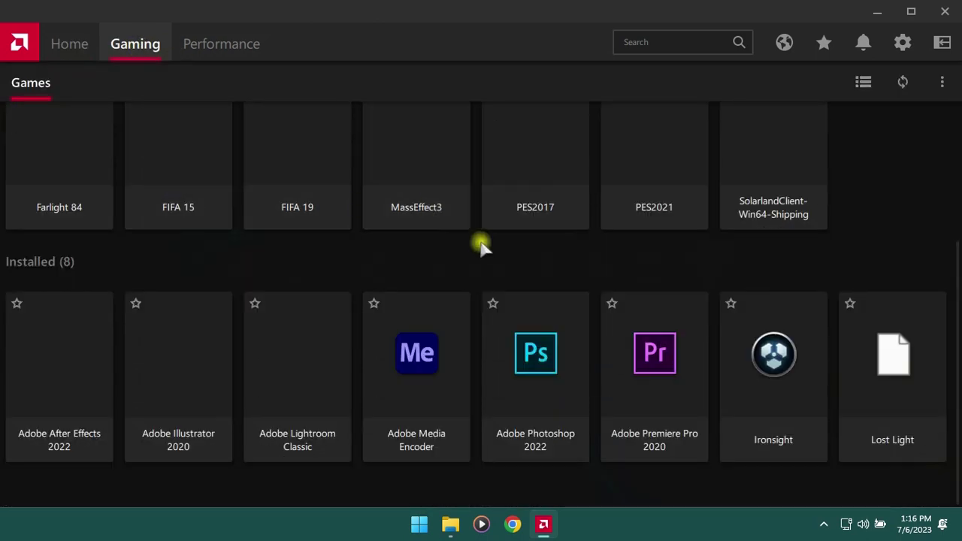
scroll(436, 241, "up", 3)
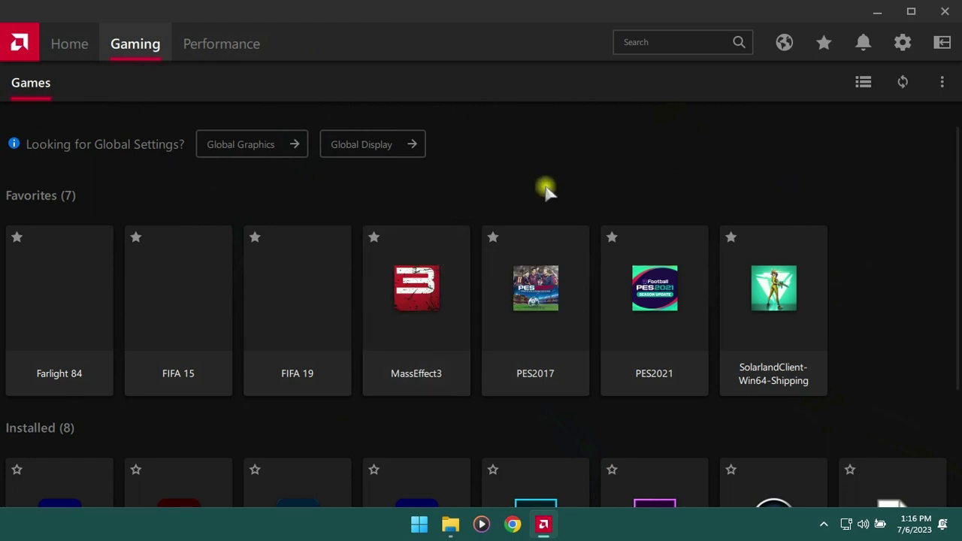
scroll(548, 189, "down", 3)
scroll(911, 112, "up", 3)
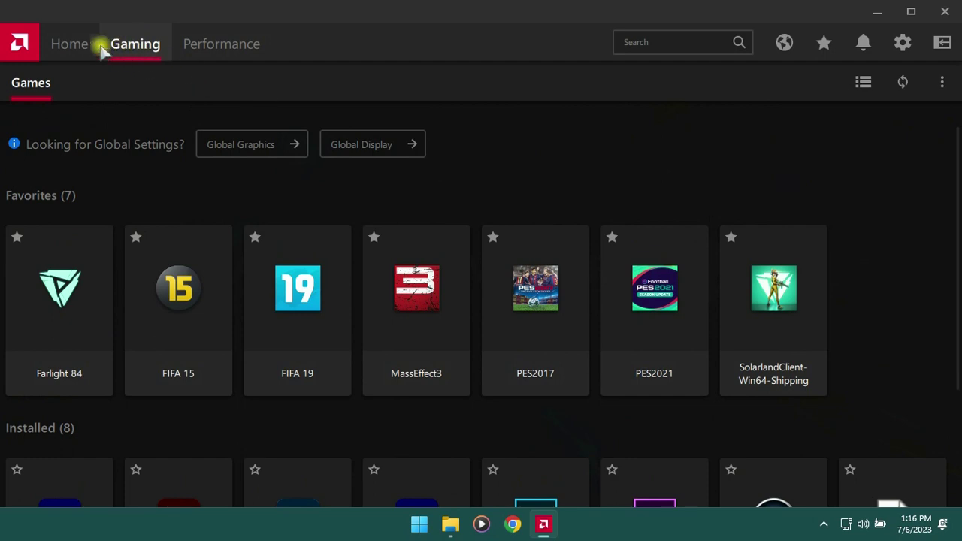
- Add MKKE.exe to the games list from the DiscContentPC folder of Mortal.Kombat.Komplete.Edition inside the Games folder
left_click(942, 81)
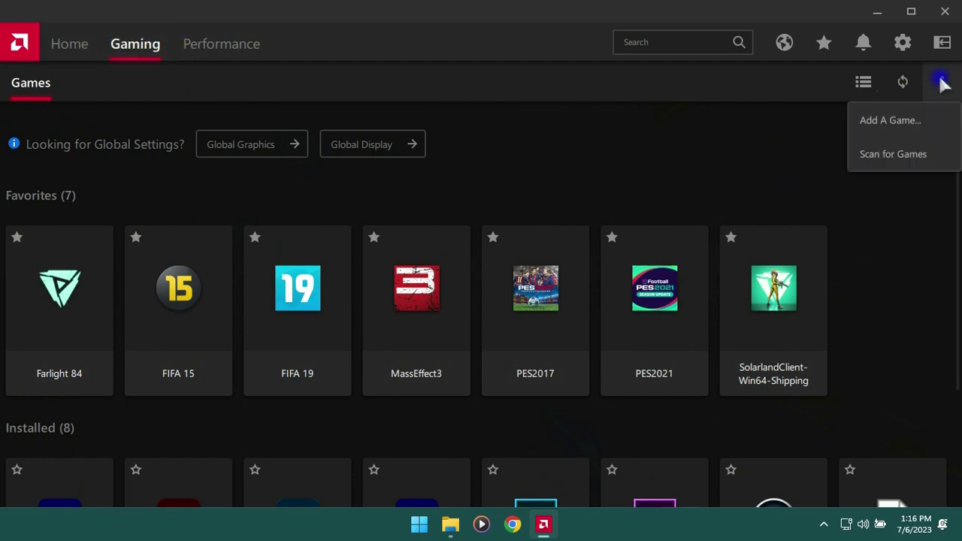
left_click(881, 126)
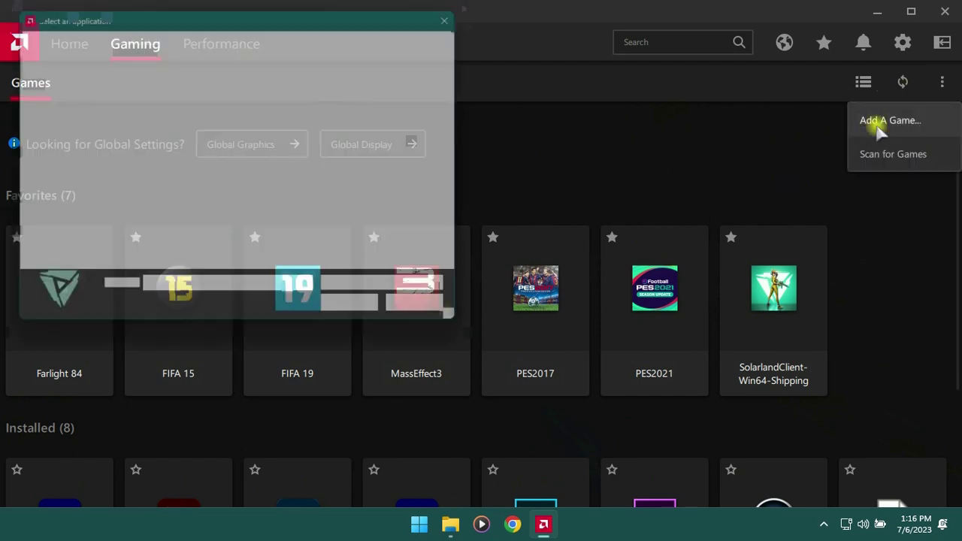
scroll(45, 151, "down", 4)
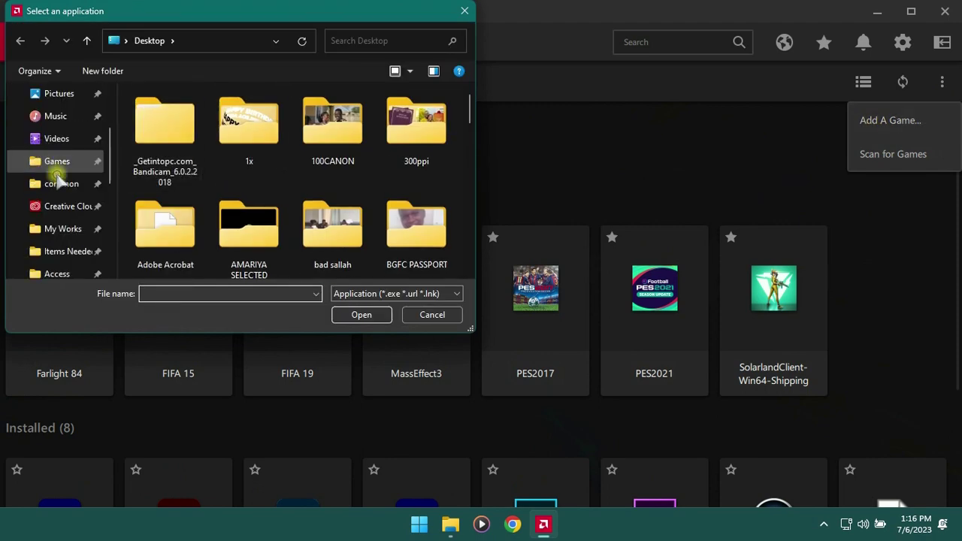
scroll(60, 215, "up", 5)
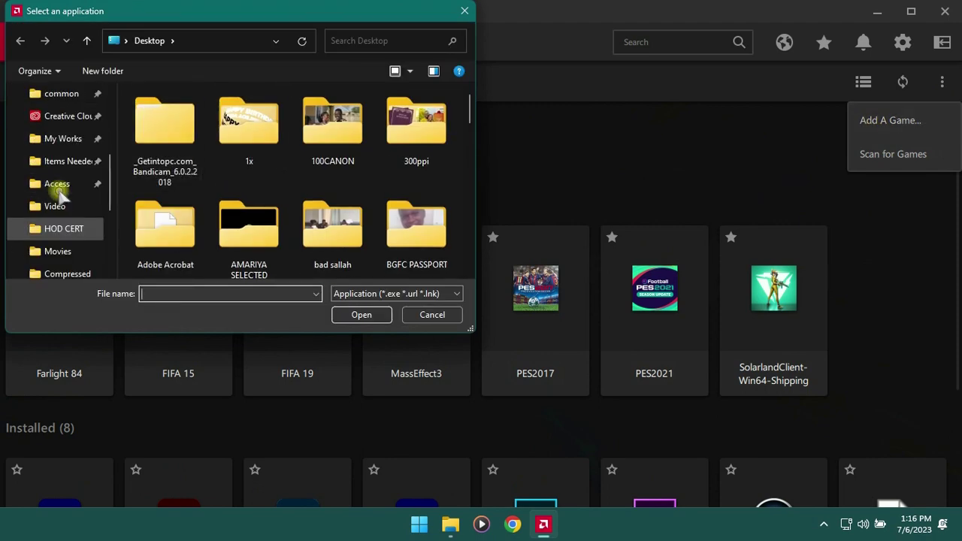
left_click(60, 253)
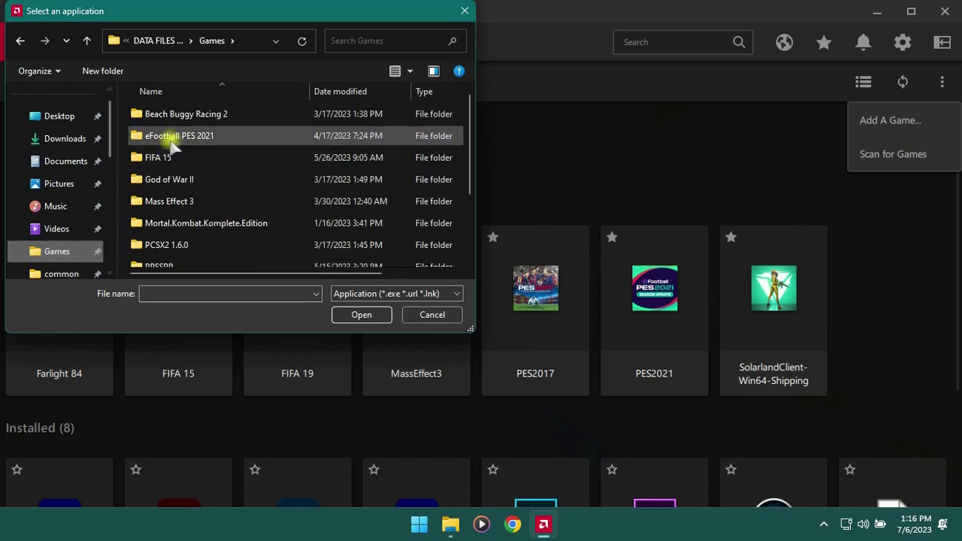
double_click(217, 224)
double_click(190, 136)
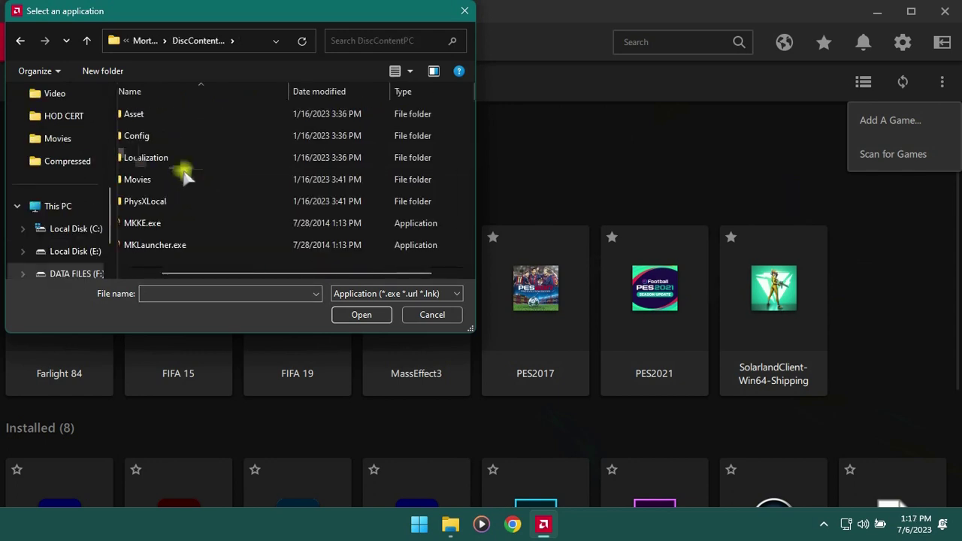
left_click(188, 223)
left_click(341, 314)
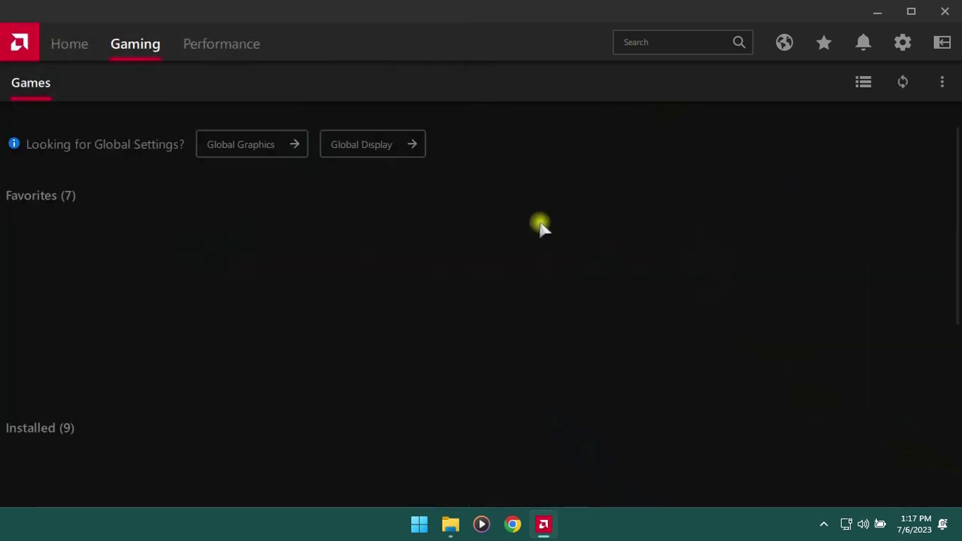
- Mark the MKKE game in the installed list as a favorite
scroll(601, 263, "down", 5)
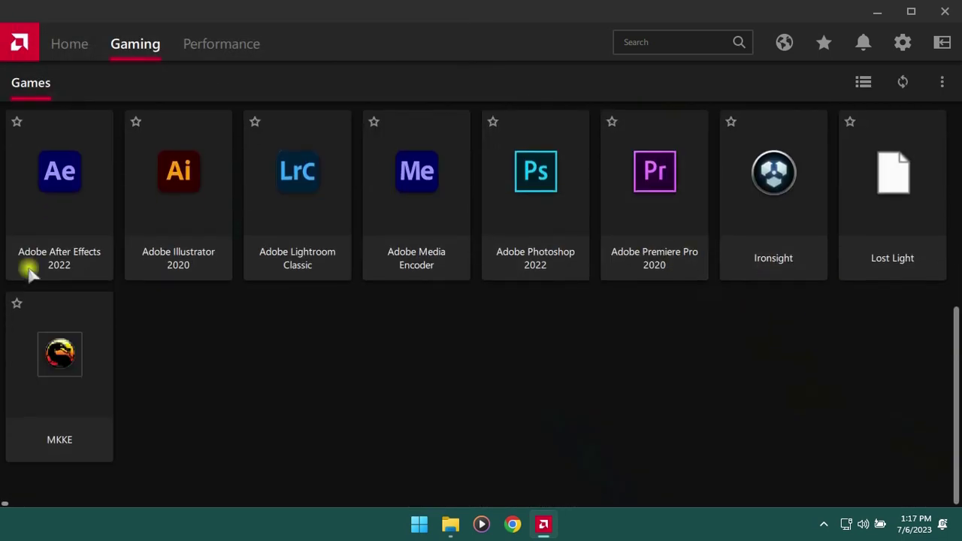
left_click(16, 303)
scroll(497, 311, "up", 5)
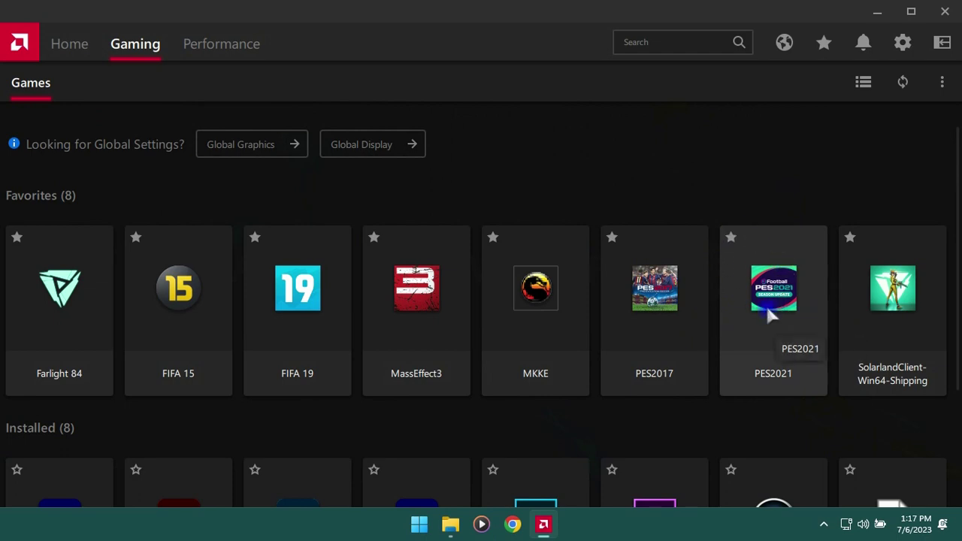
- Open the PES2021 game profile and set Wait for Vertical Refresh to Always off
left_click(769, 311)
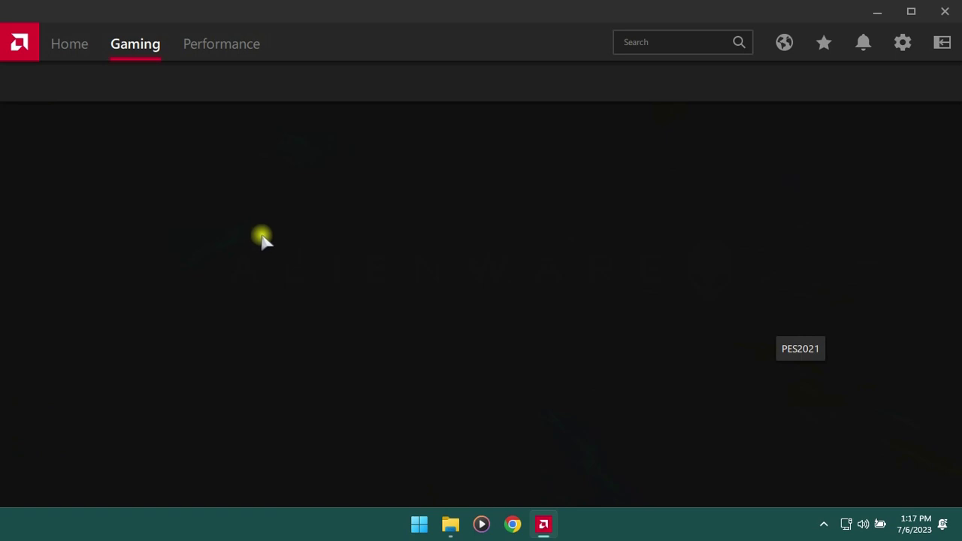
scroll(284, 258, "down", 3)
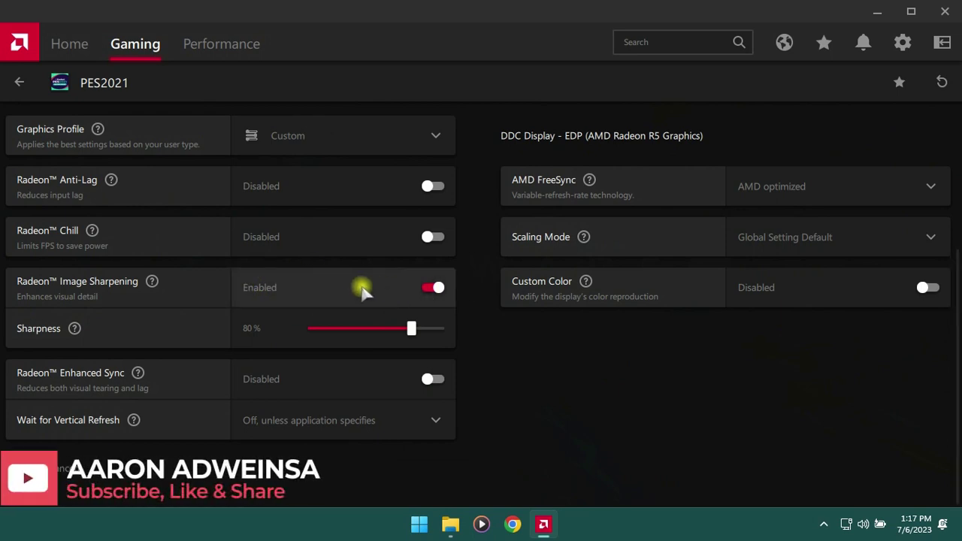
left_click(344, 423)
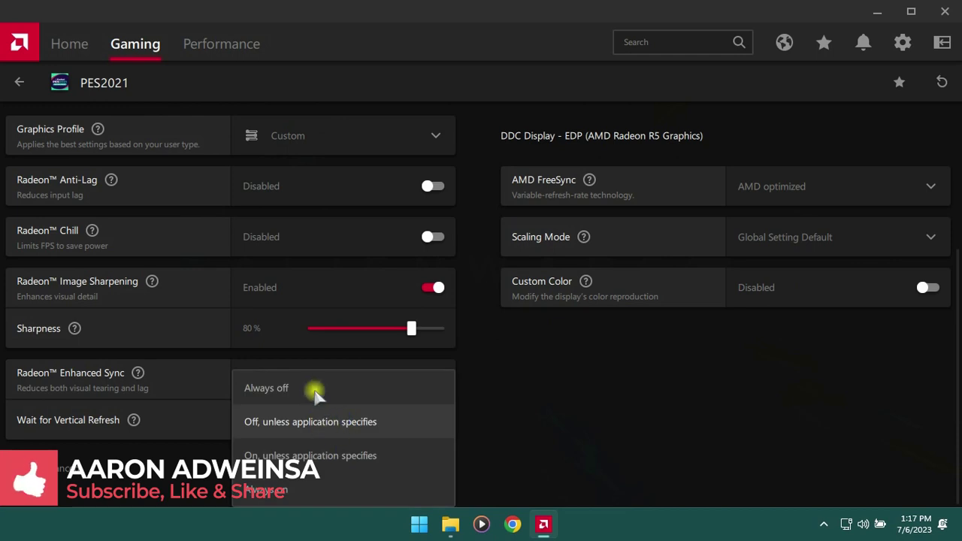
left_click(311, 398)
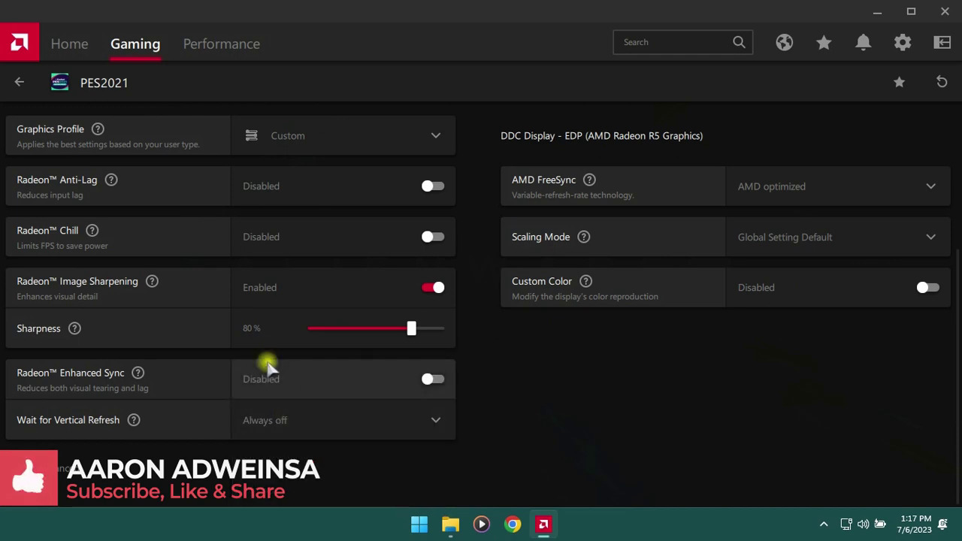
- Expand the Advanced graphics settings for PES2021 and enable Radeon Anti-Lag
left_click(106, 468)
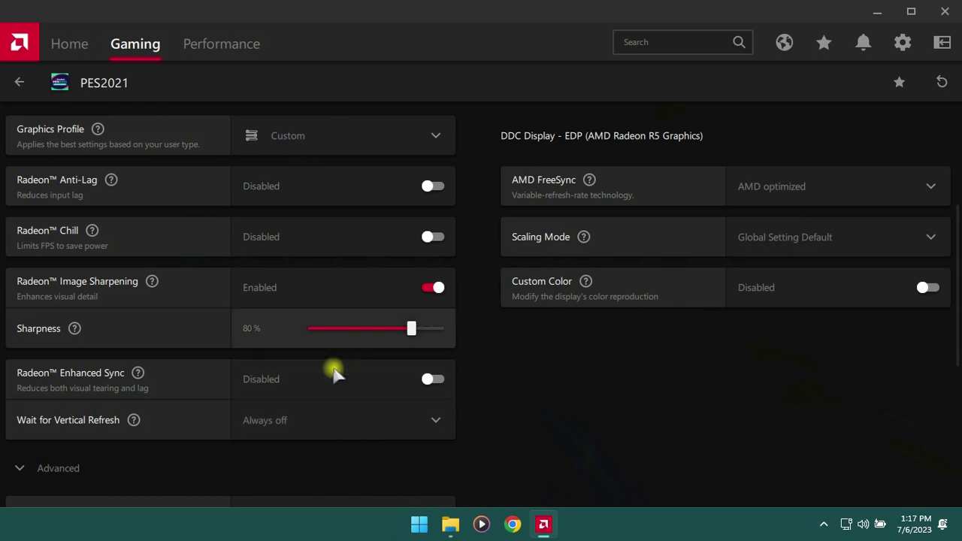
scroll(180, 435, "down", 3)
scroll(233, 361, "up", 5)
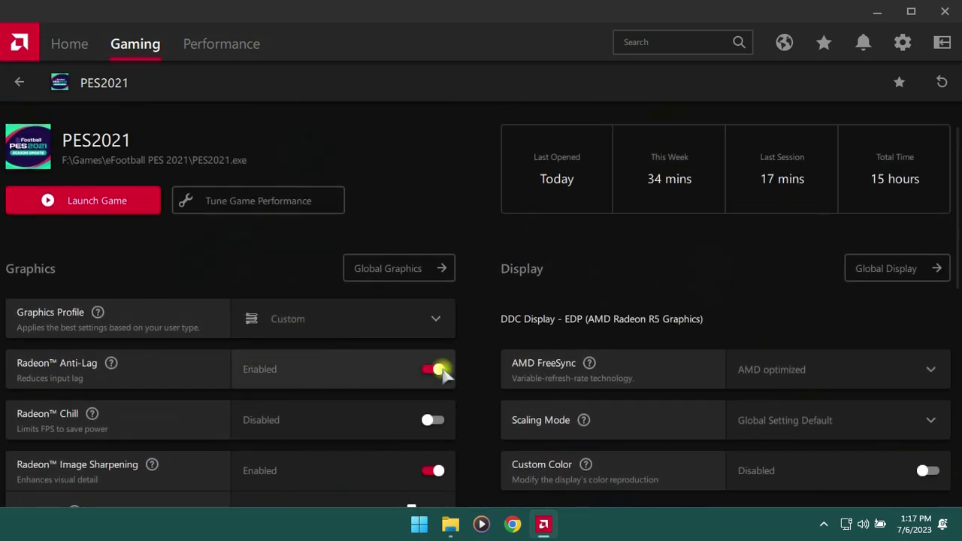
- Set Texture Filtering Quality to Performance in the Advanced graphics settings of PES2021
scroll(257, 378, "down", 5)
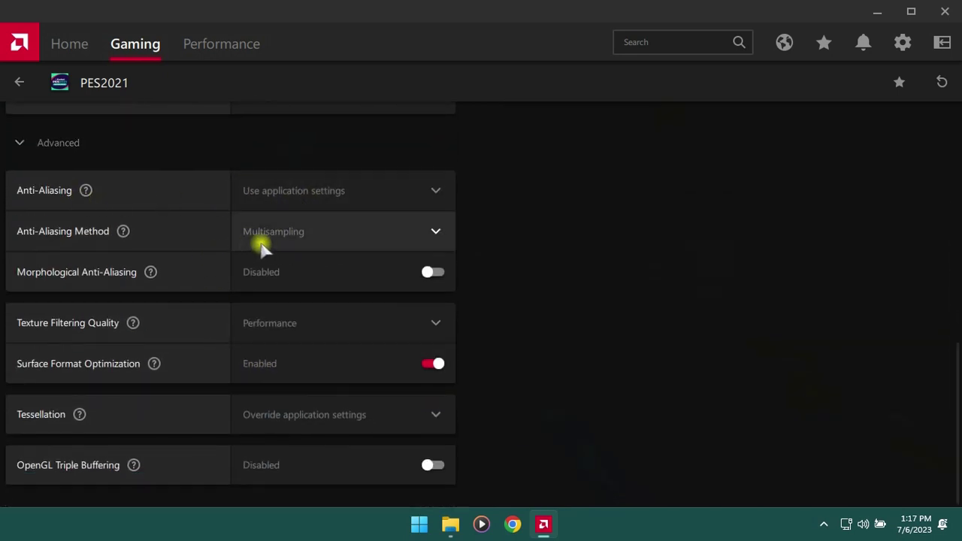
left_click(312, 336)
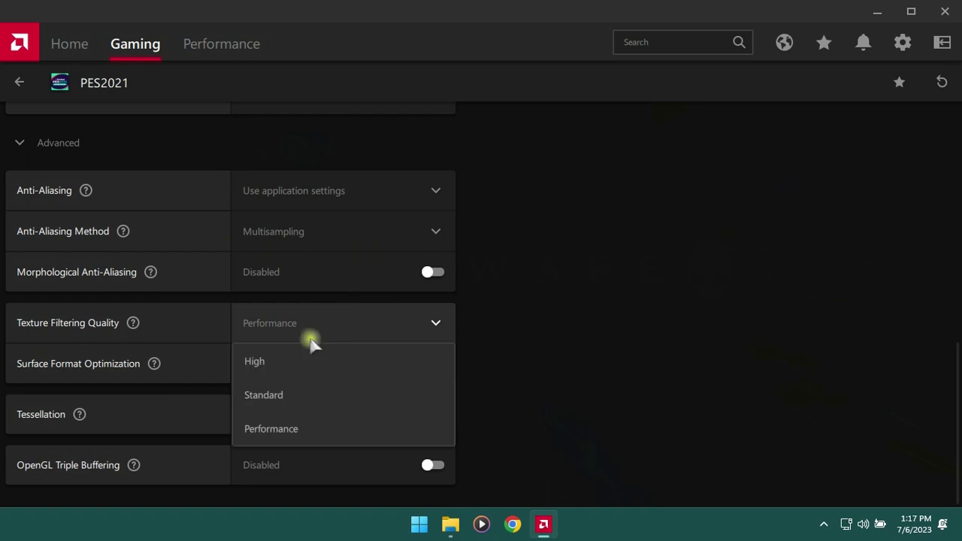
left_click(277, 429)
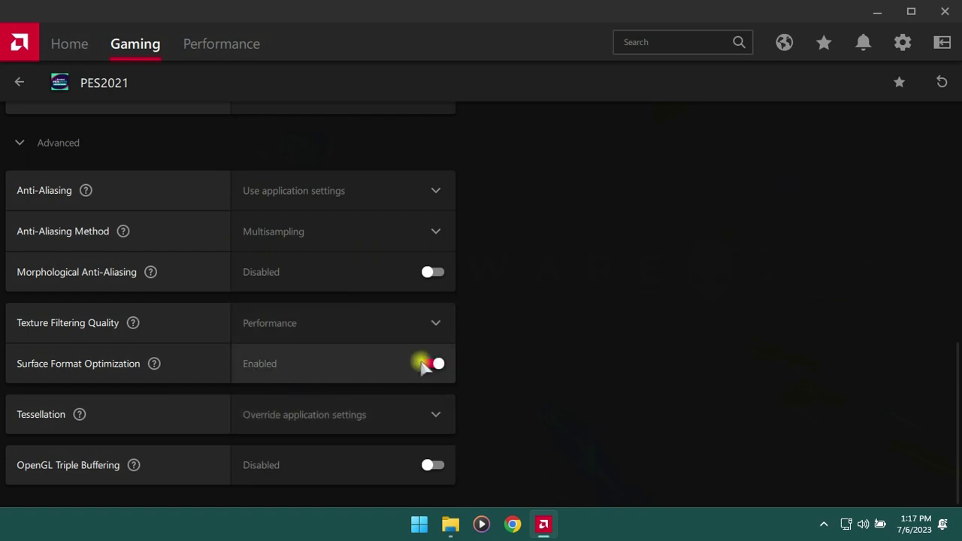
- Set Tessellation to Override application settings for PES2021 and close the AMD graphics software
left_click(322, 418)
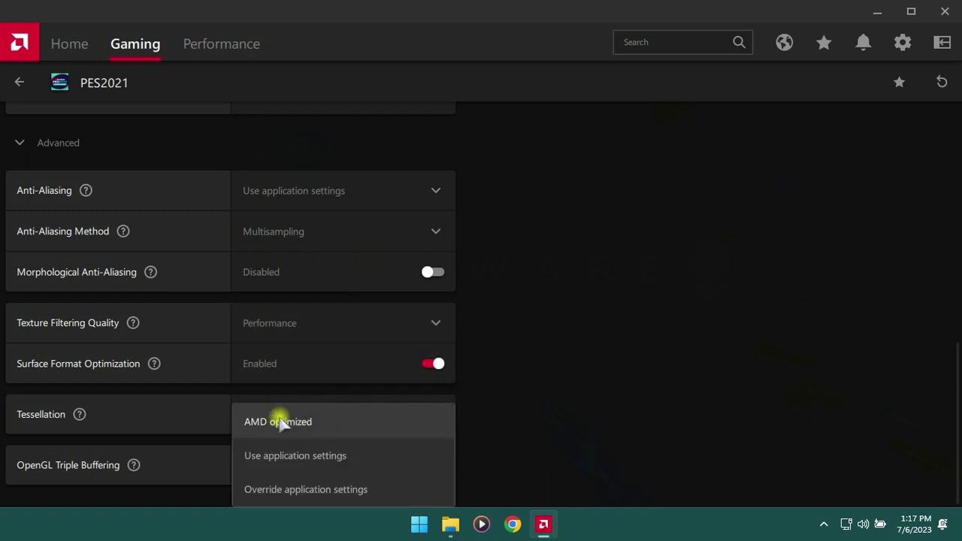
left_click(293, 491)
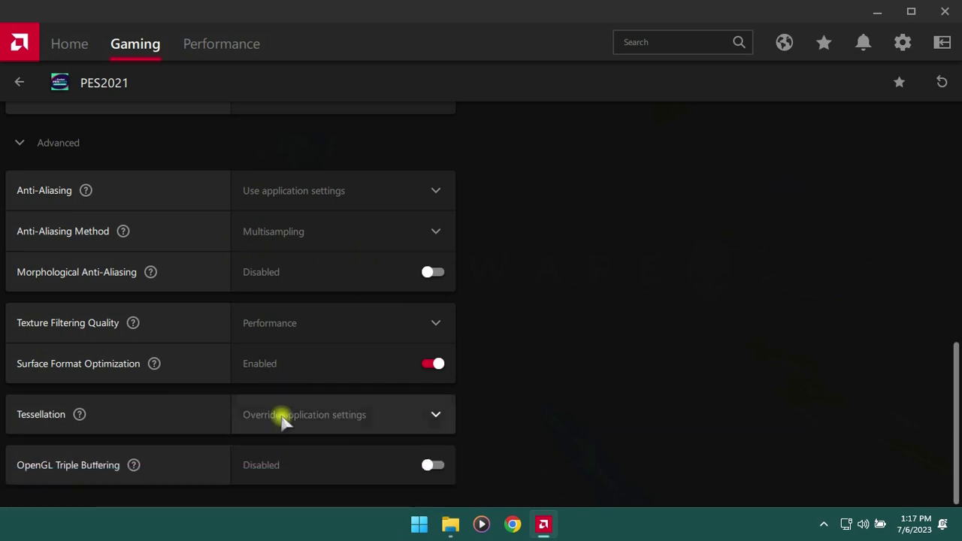
scroll(301, 422, "up", 4)
scroll(301, 423, "up", 5)
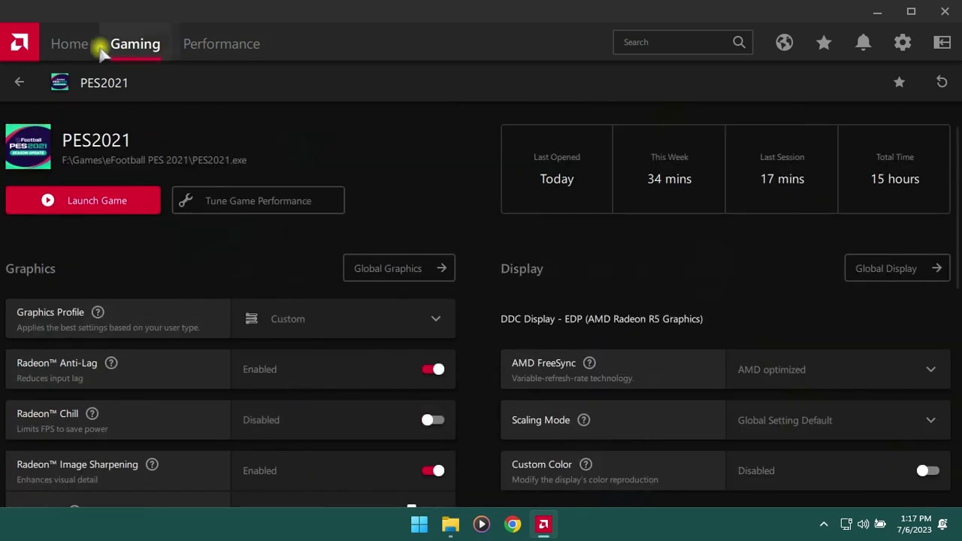
left_click(60, 41)
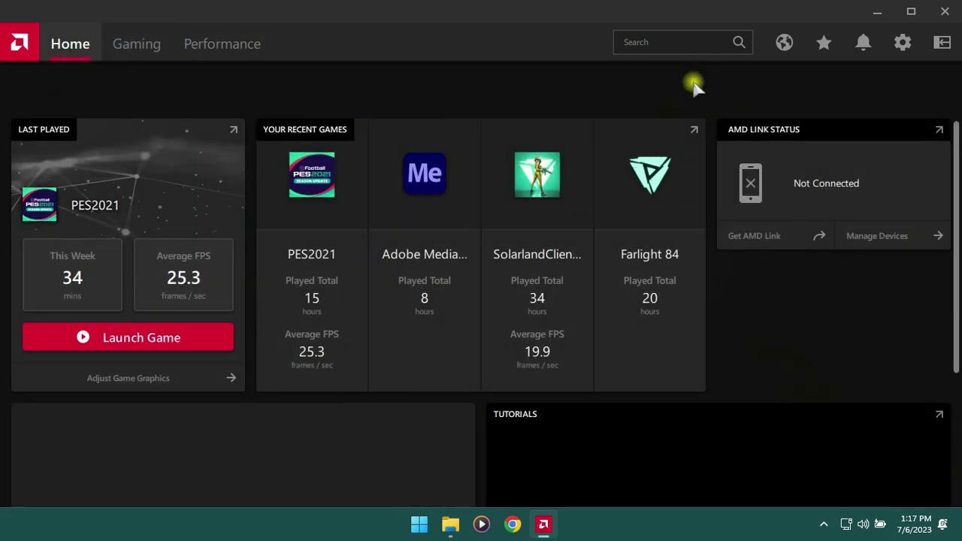
left_click(947, 13)
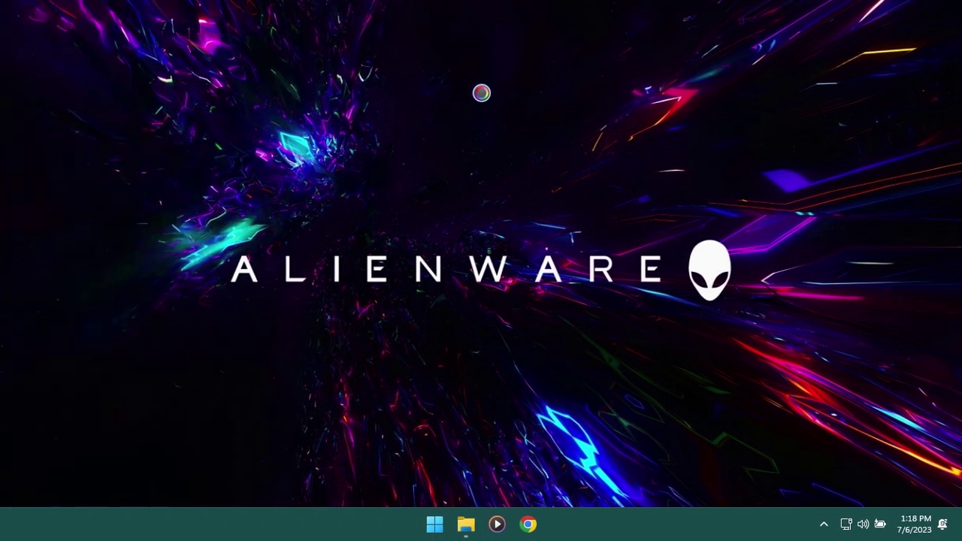
- Switch to File Explorer, maximize its window, and open the eFootball PES 2021 folder inside Games
right_click(482, 100)
left_click(500, 131)
mouse_move(467, 525)
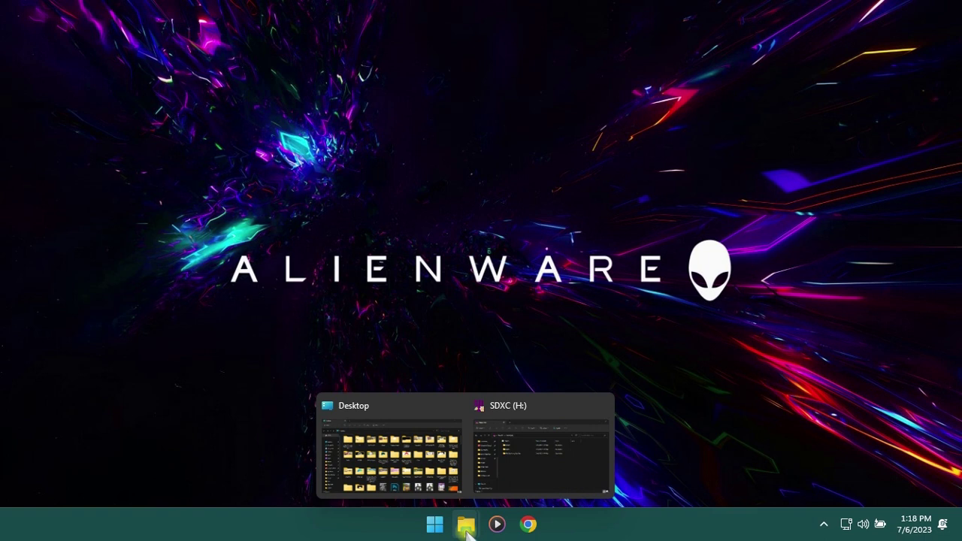
left_click(502, 455)
left_click(438, 106)
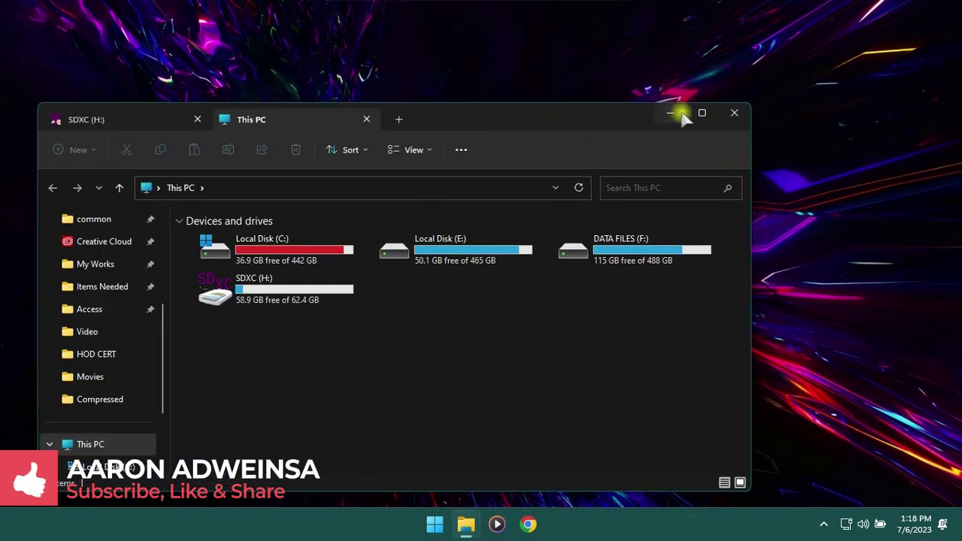
left_click(702, 113)
scroll(45, 226, "up", 3)
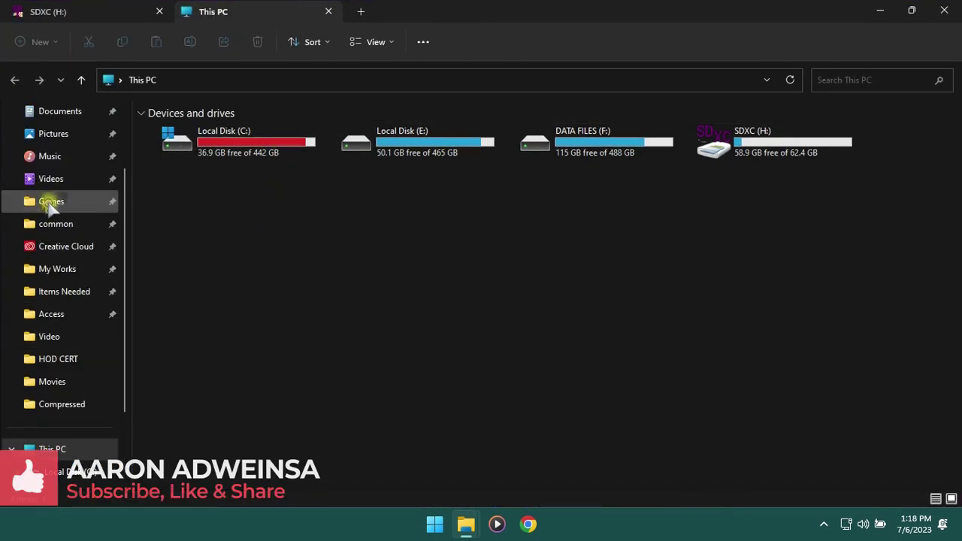
left_click(54, 202)
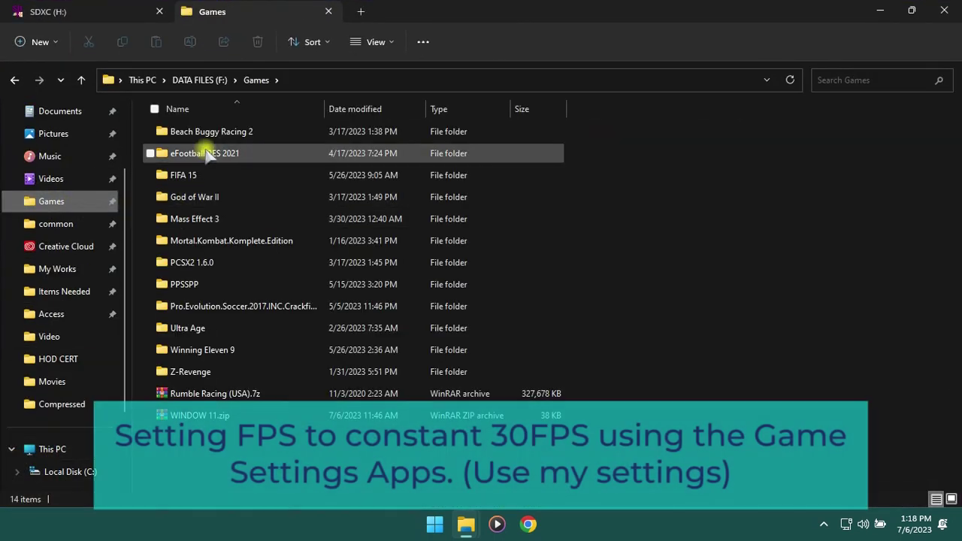
double_click(210, 154)
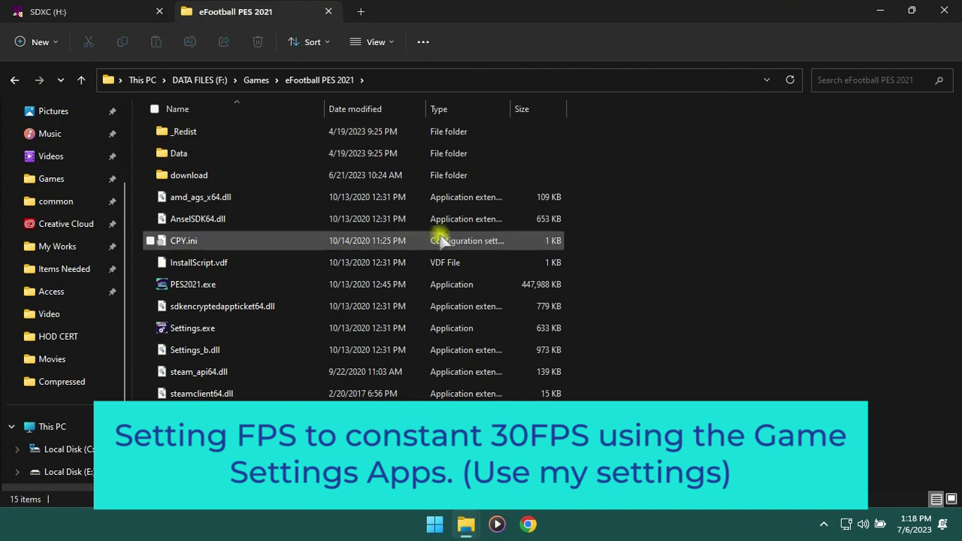
- Launch Settings.exe from the eFootball PES 2021 folder and minimize the File Explorer window
left_click(207, 331)
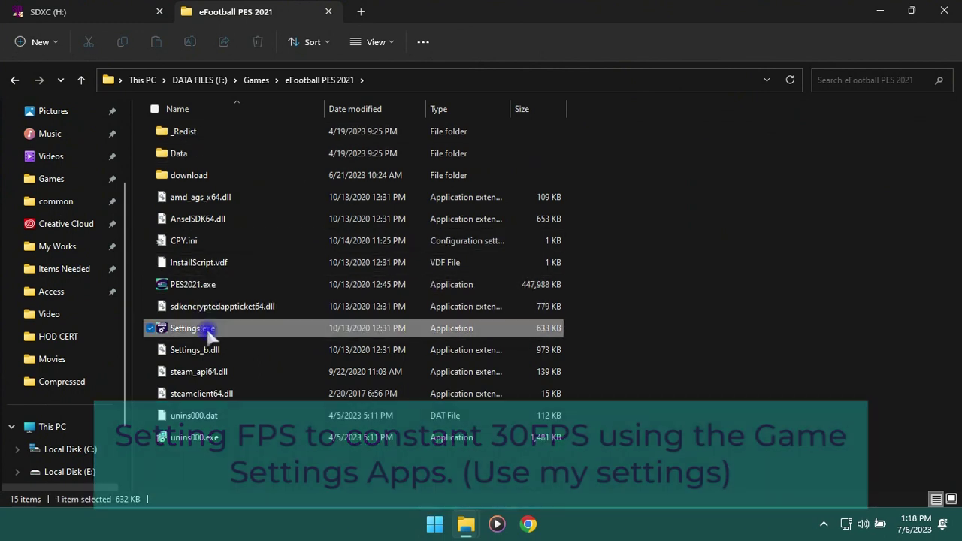
double_click(211, 332)
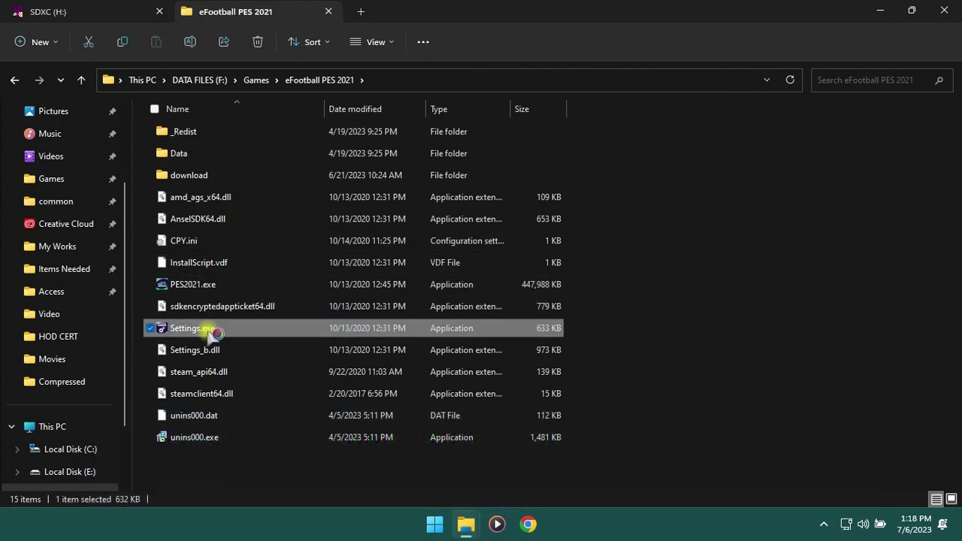
left_click(686, 263)
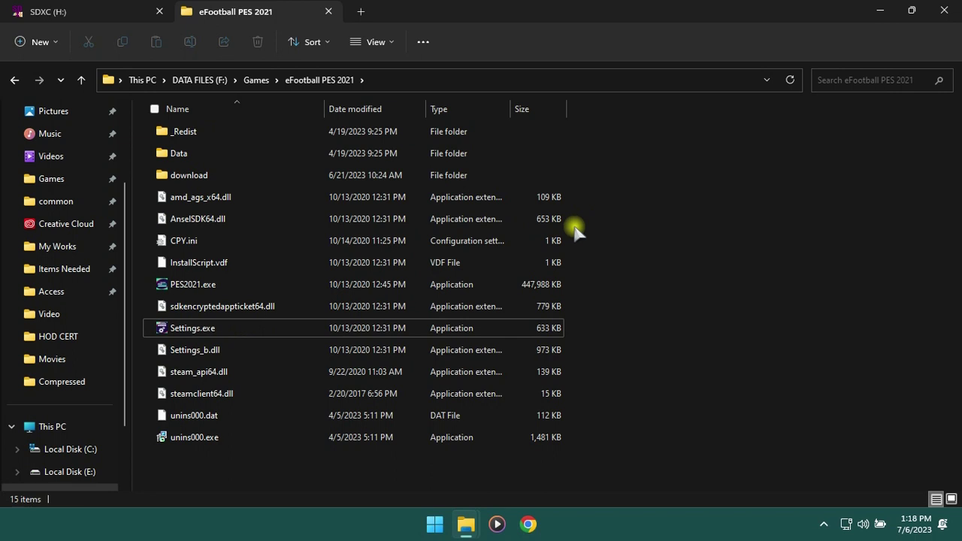
left_click(882, 11)
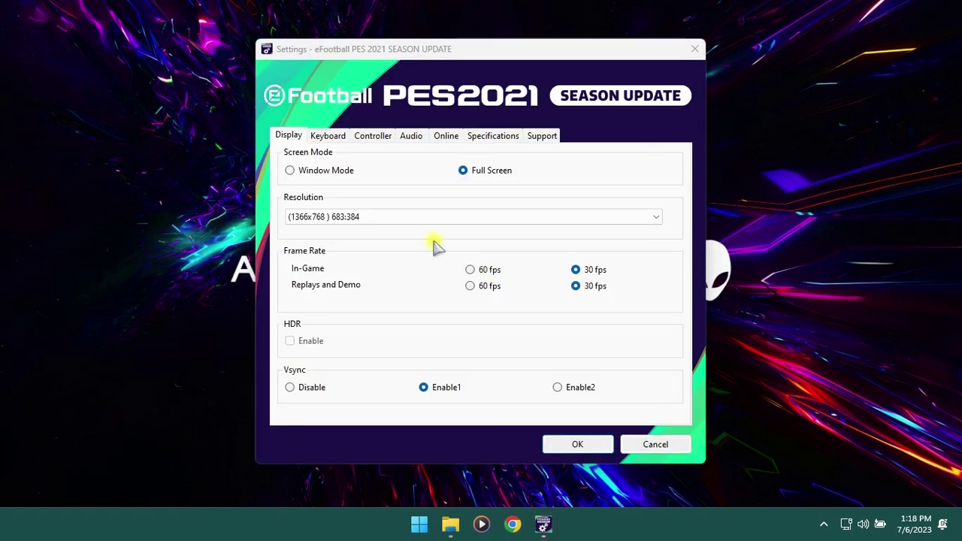
- Set the game resolution to 1280x720 (16:9) and choose 30 fps for In-Game and for Replays and Demo
left_click(474, 216)
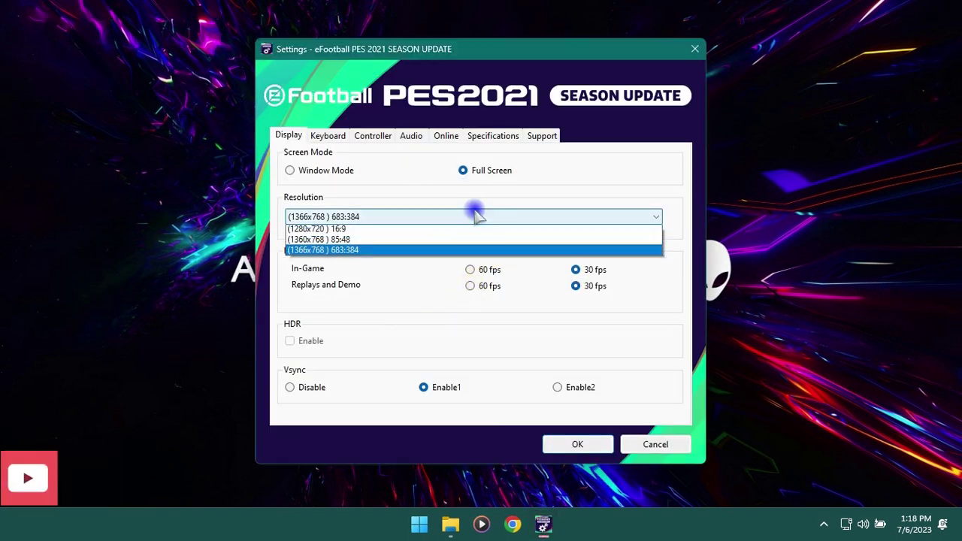
left_click(380, 231)
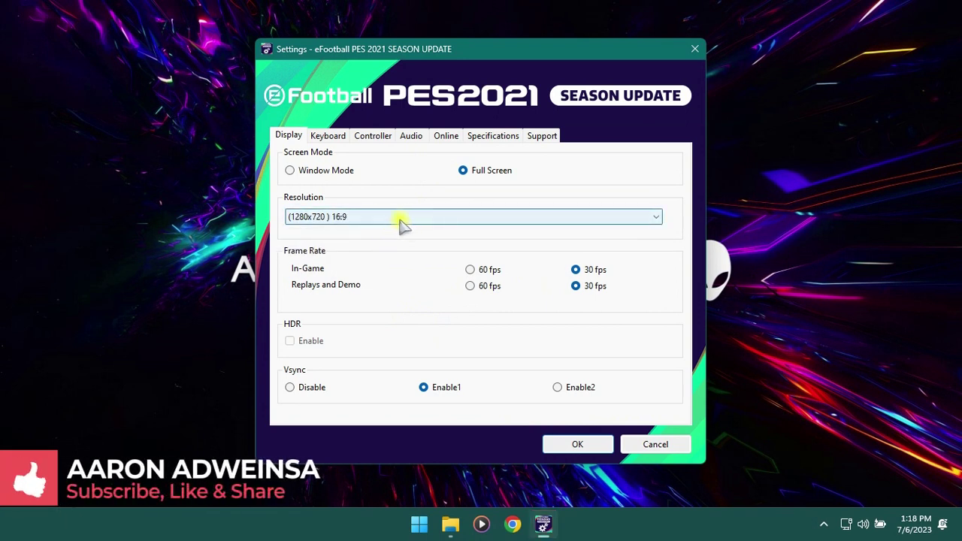
left_click(398, 219)
left_click(394, 229)
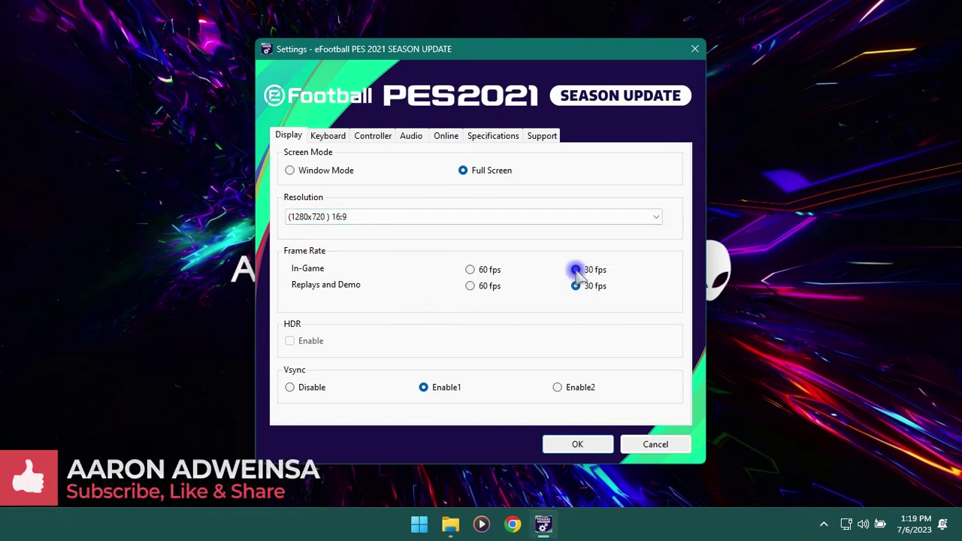
left_click(577, 288)
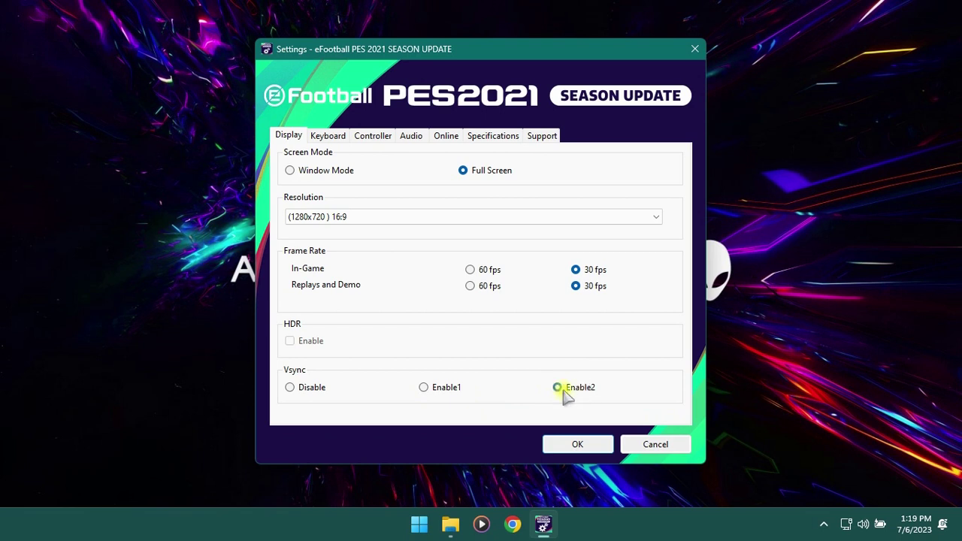
- Set Vsync to Enable1 and save the PES 2021 display settings
left_click(424, 388)
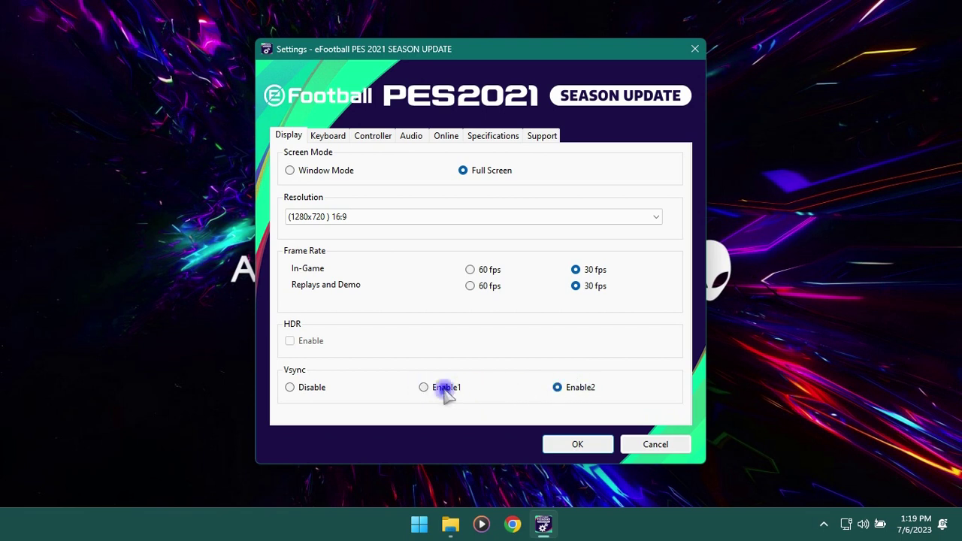
left_click(579, 389)
left_click(441, 390)
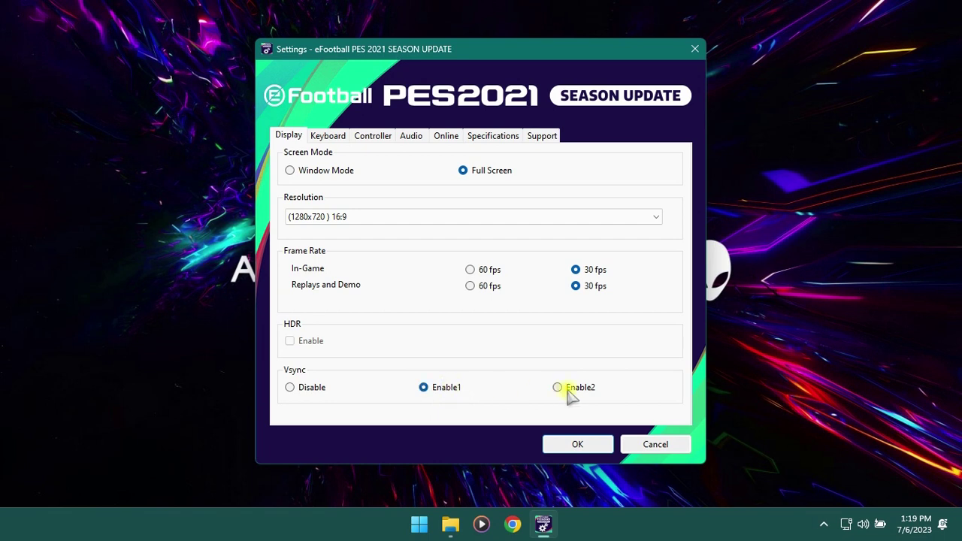
left_click(581, 447)
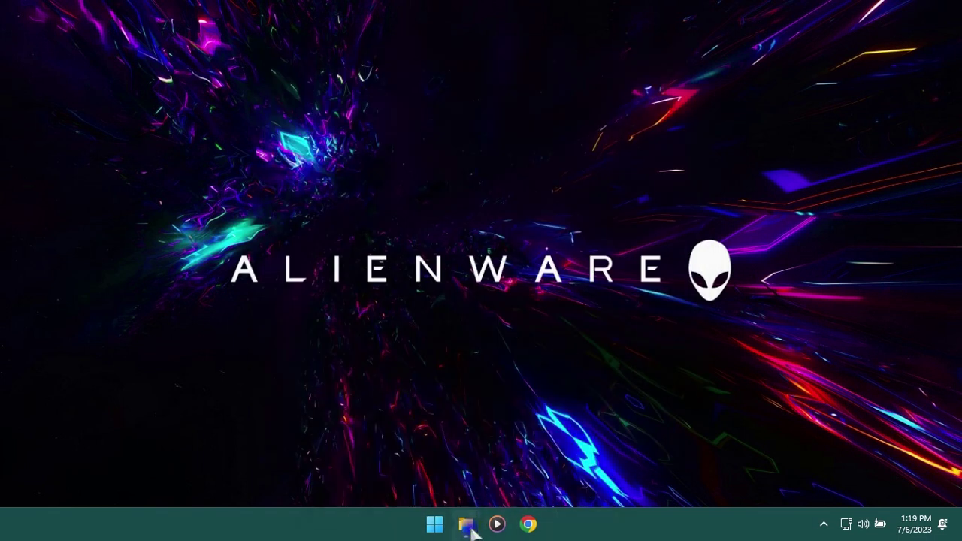
- Return to File Explorer and open PES 2019 Lag FIX Files inside PES 2021 Lag FIX File on SDXC (H:)
mouse_move(469, 524)
left_click(496, 468)
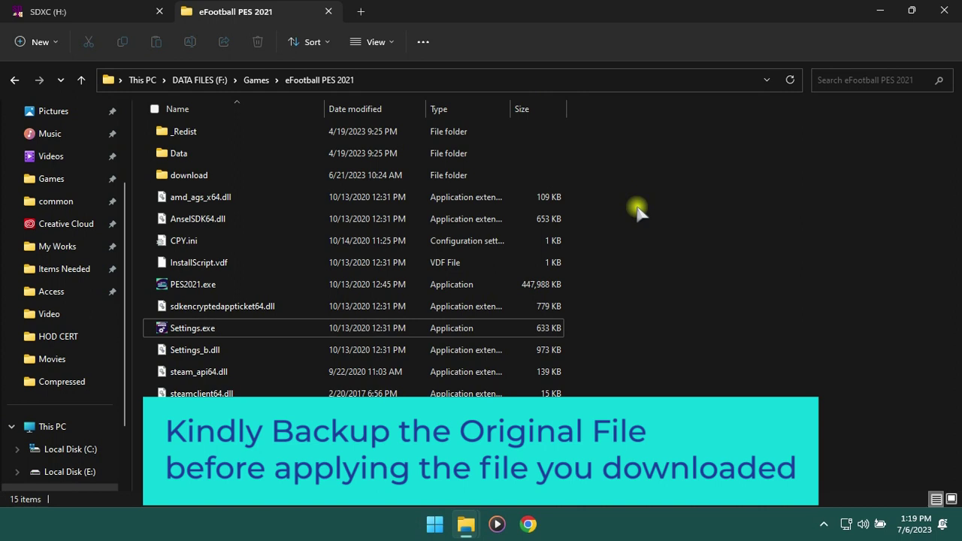
left_click(104, 11)
double_click(213, 176)
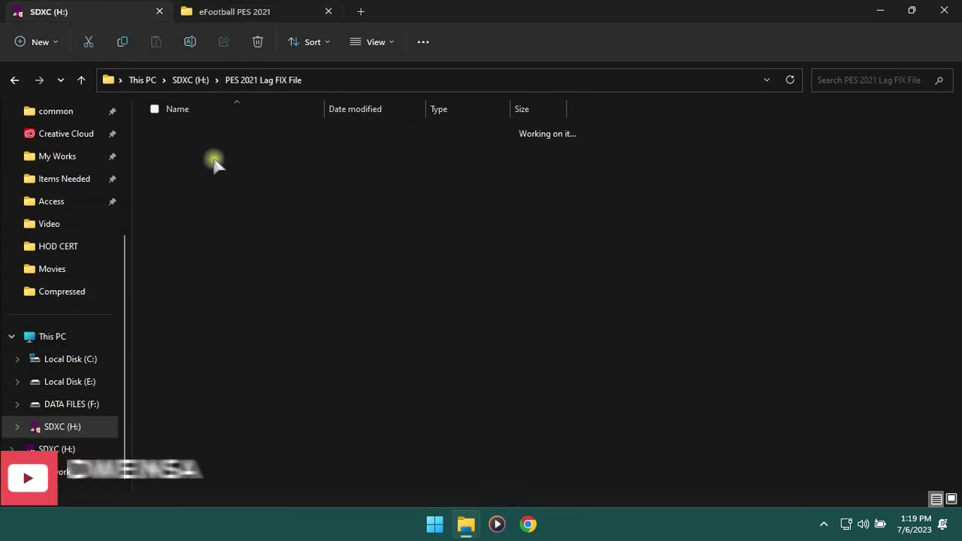
double_click(207, 135)
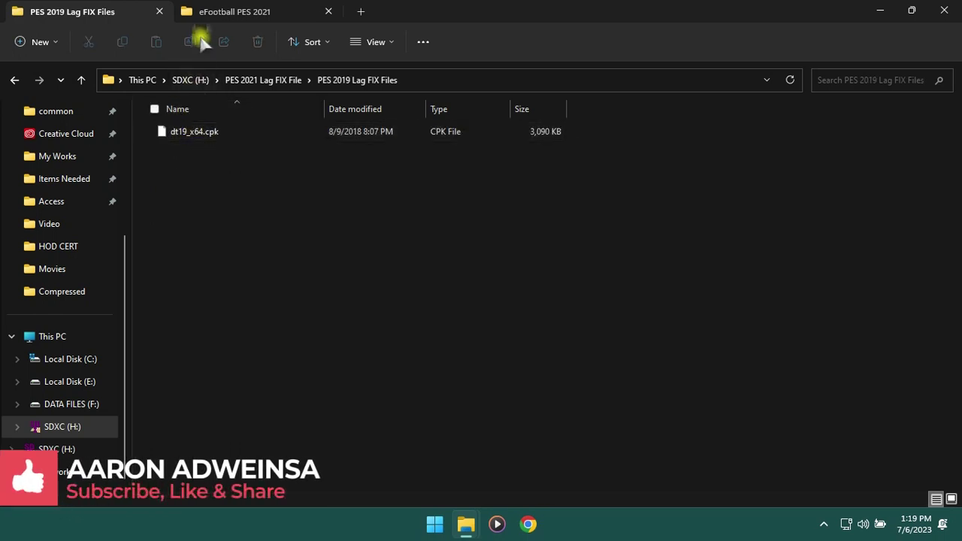
- Open the Data folder of eFootball PES 2021 and copy the original dt19_x64.cpk file
left_click(219, 16)
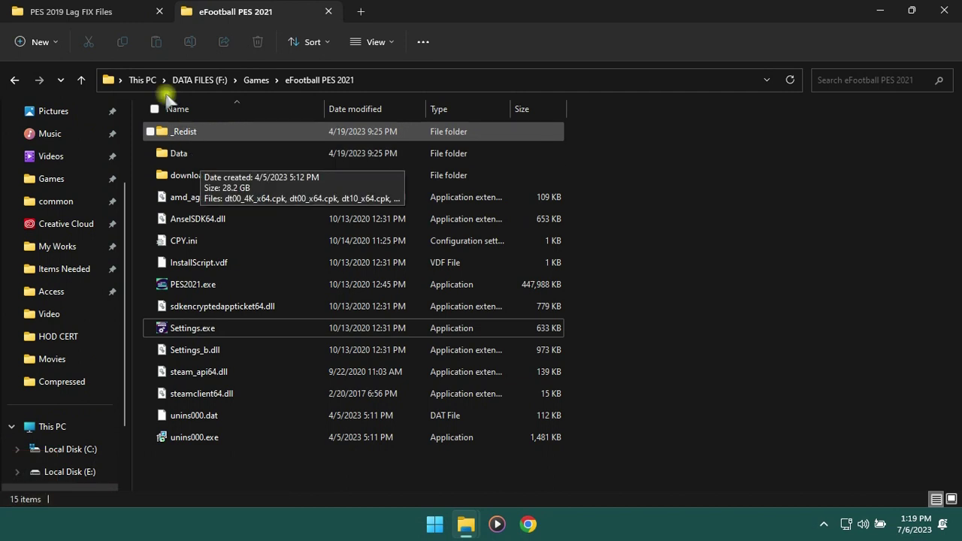
left_click(96, 11)
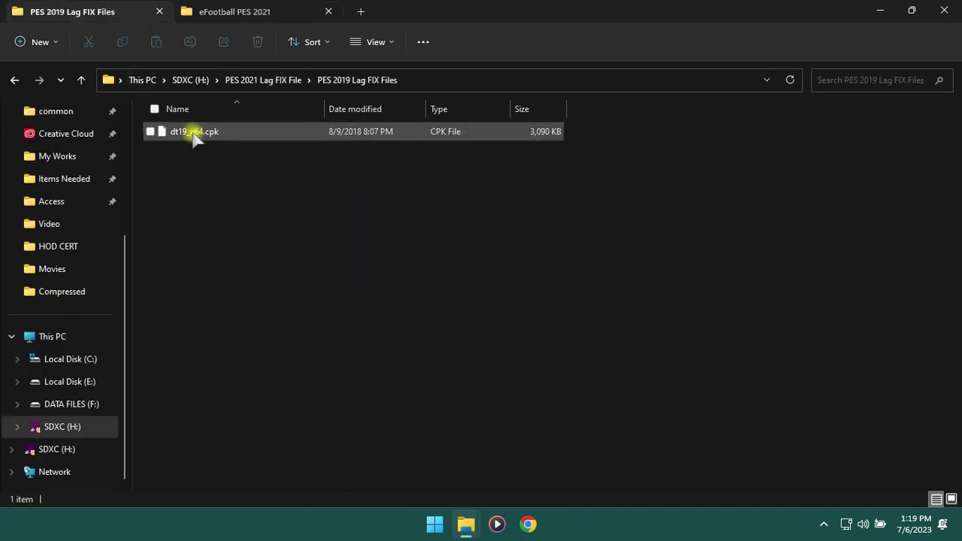
left_click(235, 16)
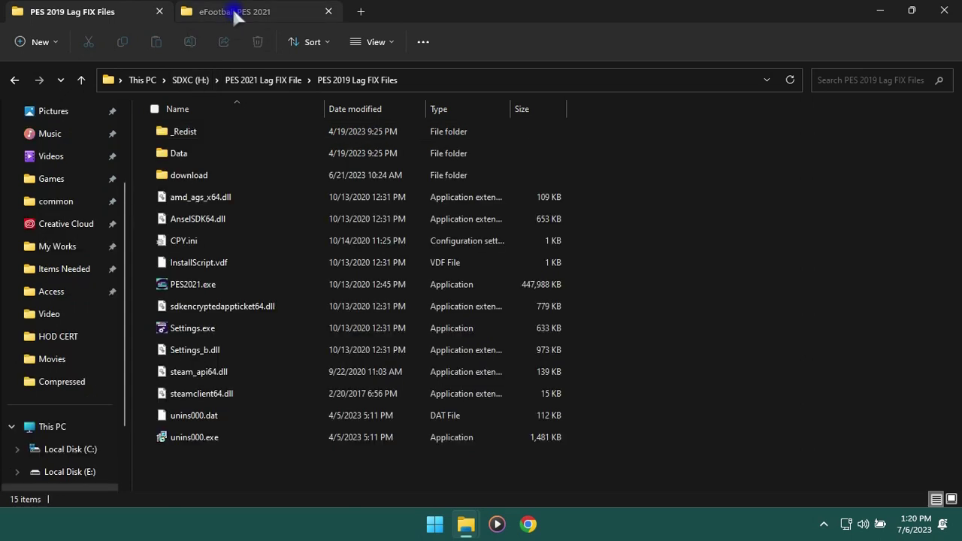
double_click(197, 155)
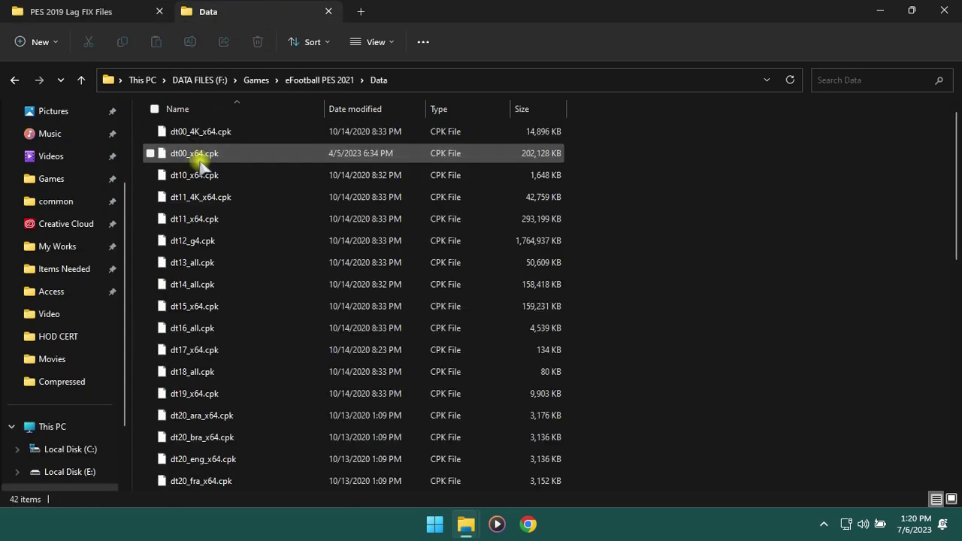
left_click(202, 400)
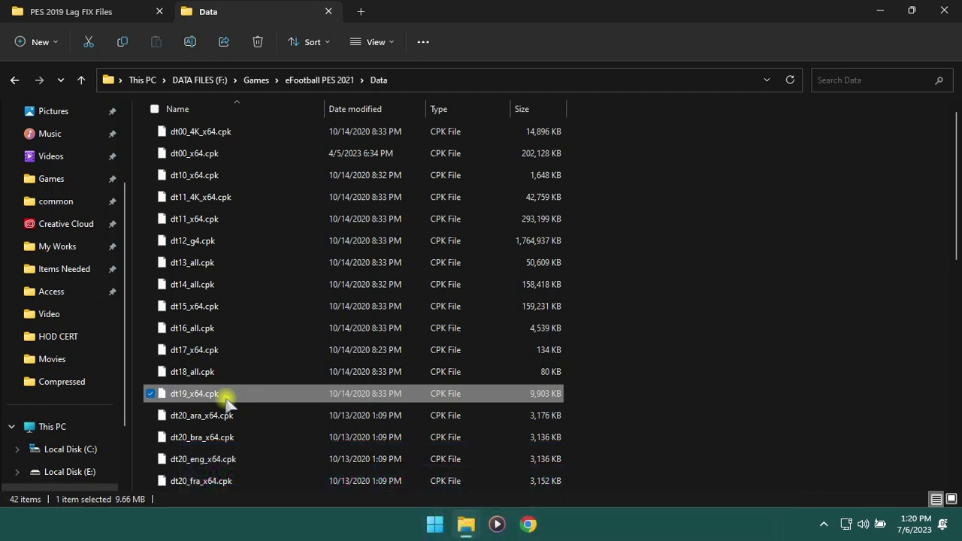
left_click(75, 12)
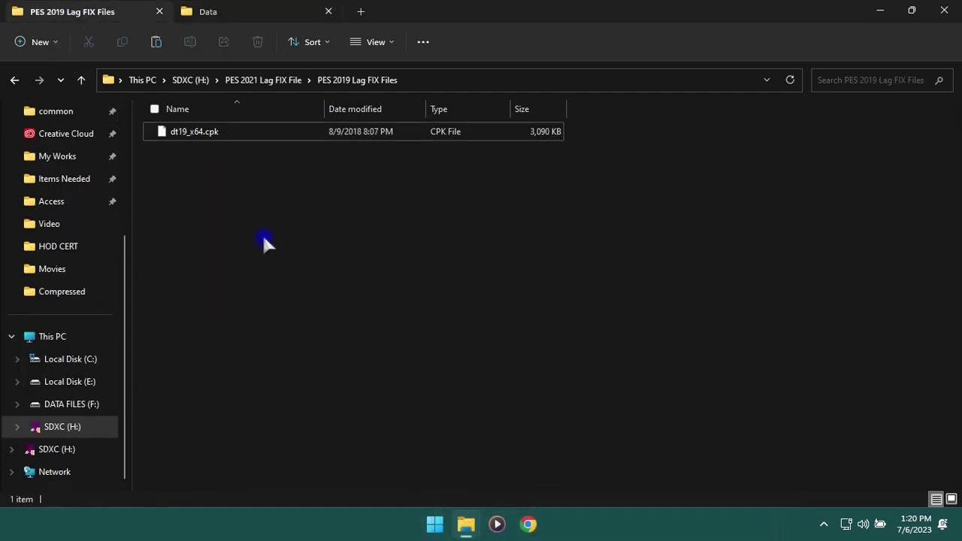
left_click(80, 79)
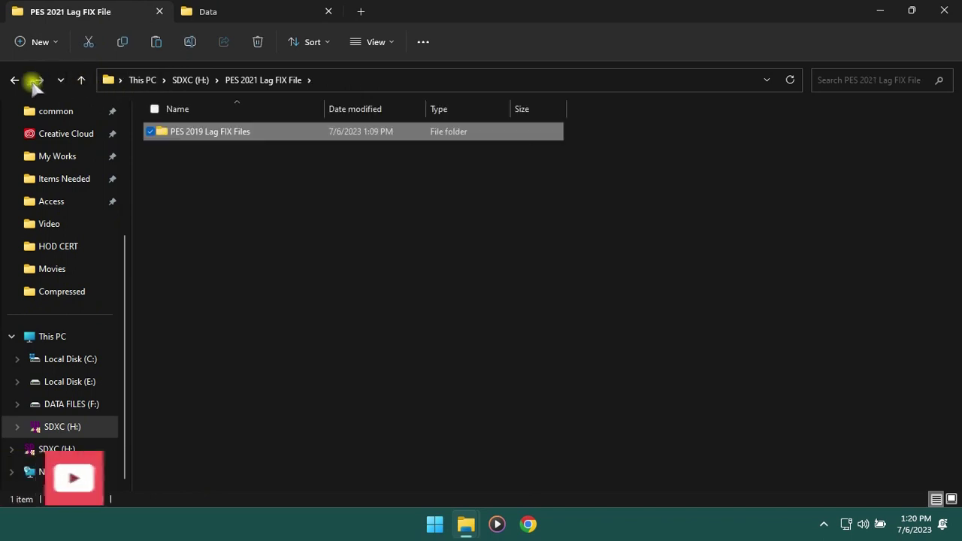
left_click(12, 80)
- Back up the copied original dt19_x64.cpk into the _Redist folder of eFootball PES 2021, replacing the file already there
left_click(219, 12)
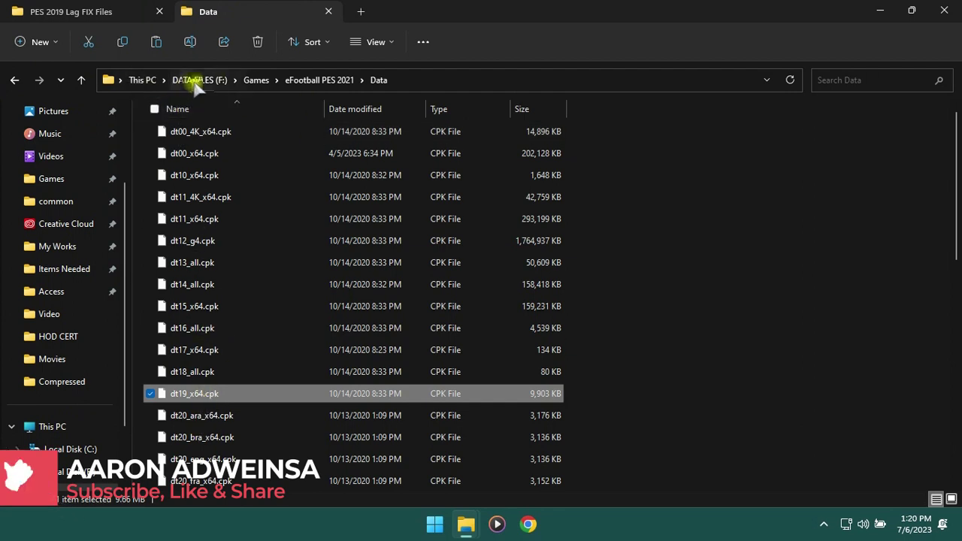
left_click(305, 81)
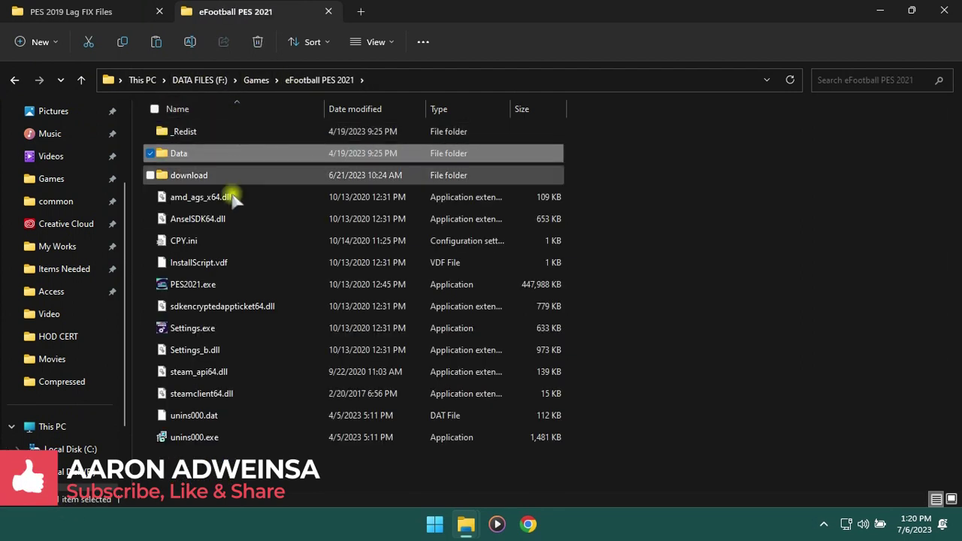
double_click(192, 132)
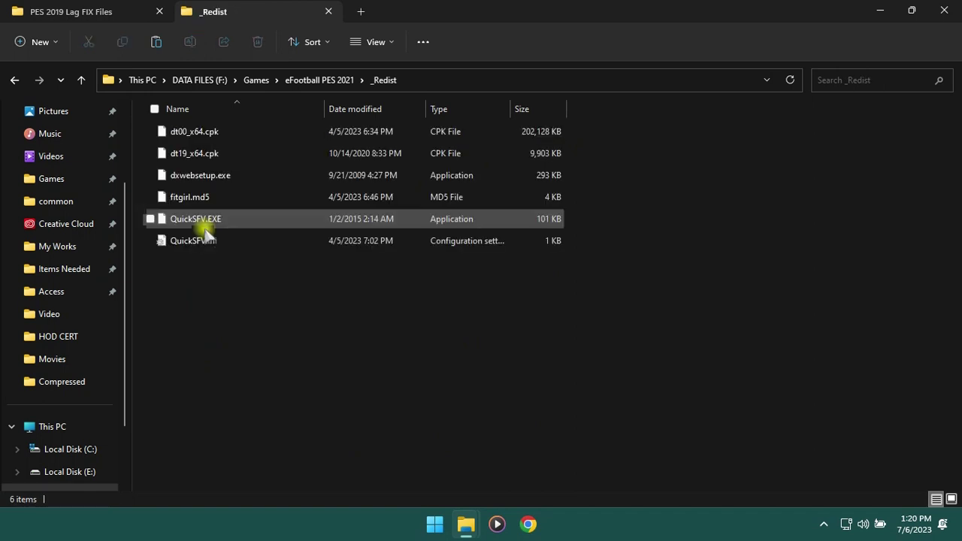
right_click(204, 282)
left_click(235, 146)
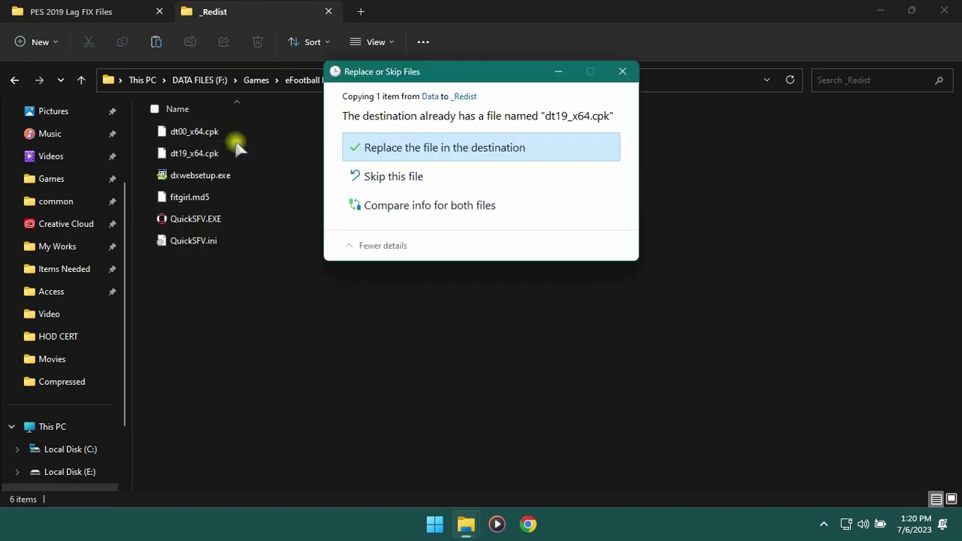
left_click(402, 149)
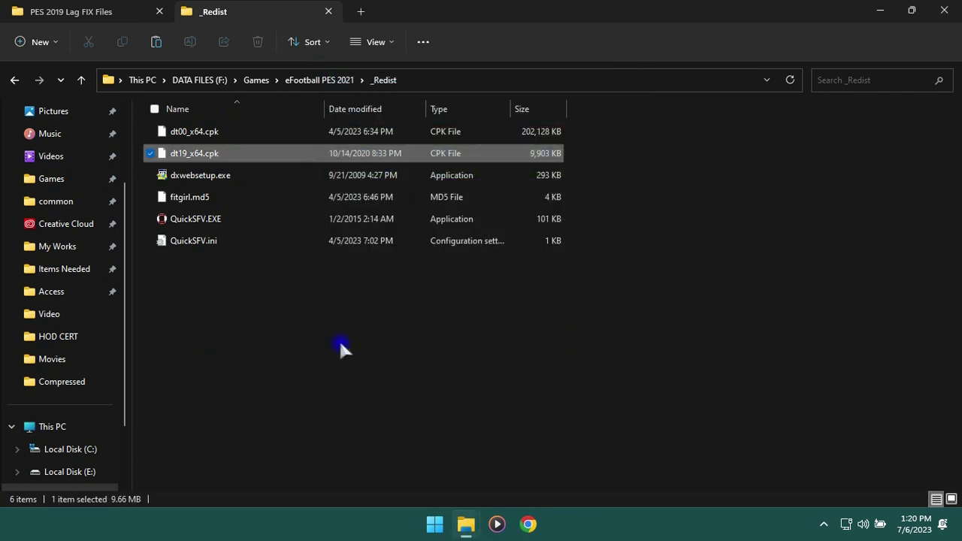
left_click(340, 348)
- Copy the lag fix dt19_x64.cpk file from the PES 2019 Lag FIX Files folder
left_click(111, 7)
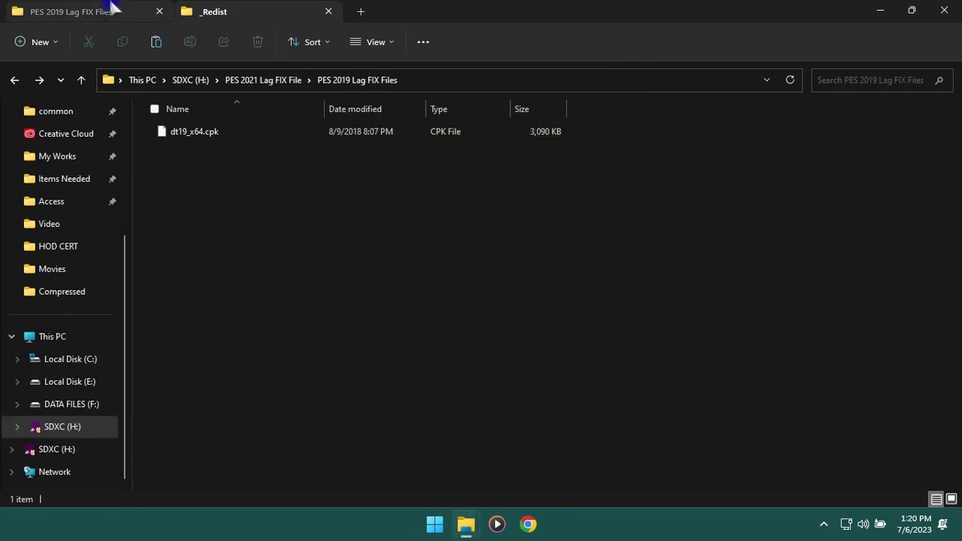
left_click(225, 134)
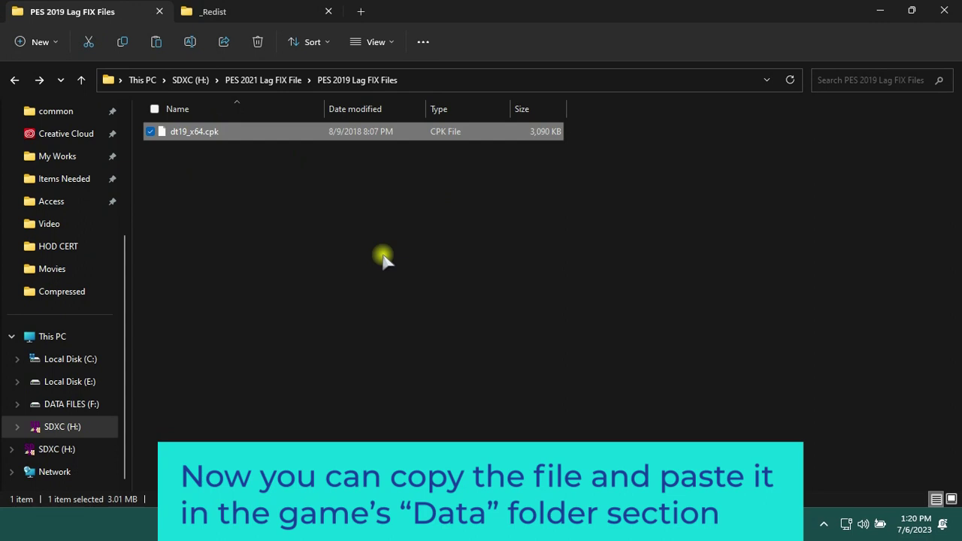
right_click(202, 132)
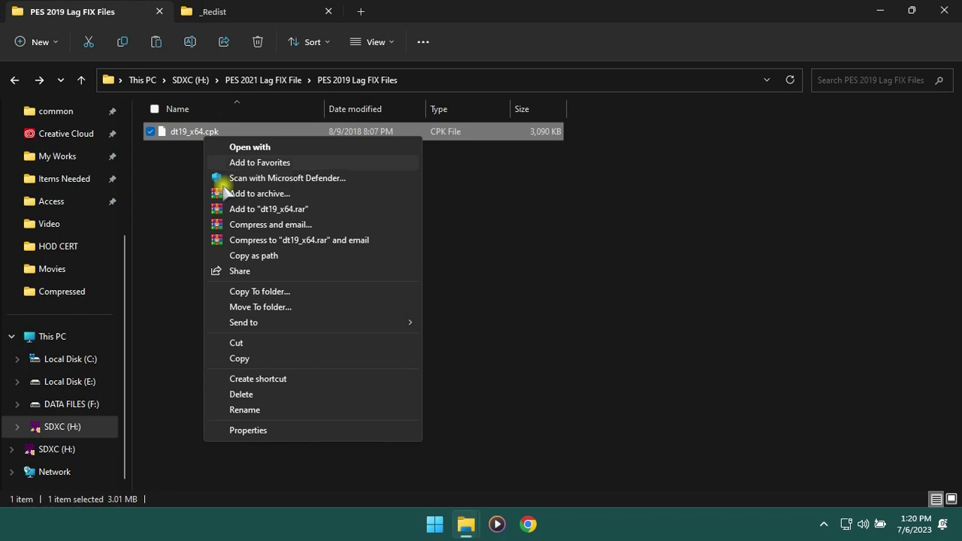
left_click(243, 357)
- Paste the lag fix dt19_x64.cpk into the Data folder of eFootball PES 2021, replacing the original file
left_click(225, 7)
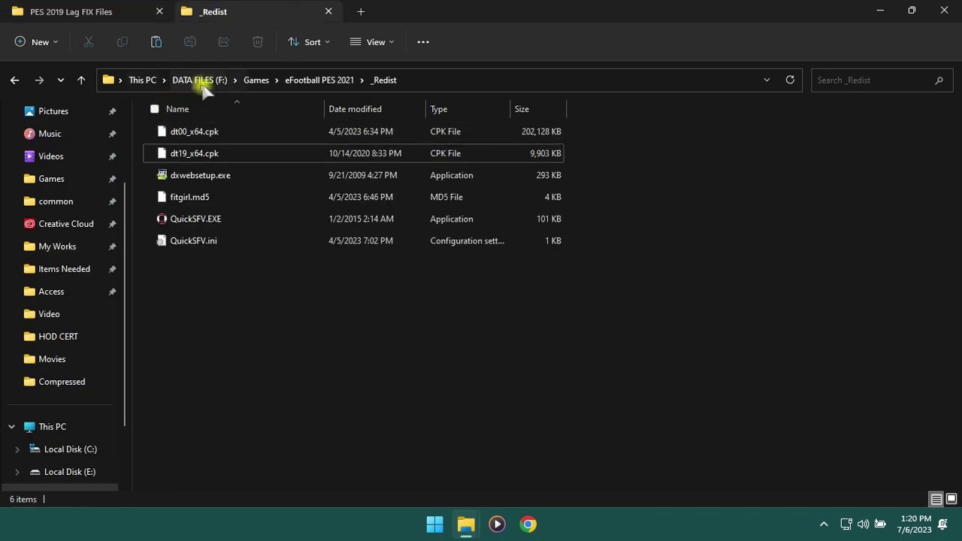
left_click(307, 83)
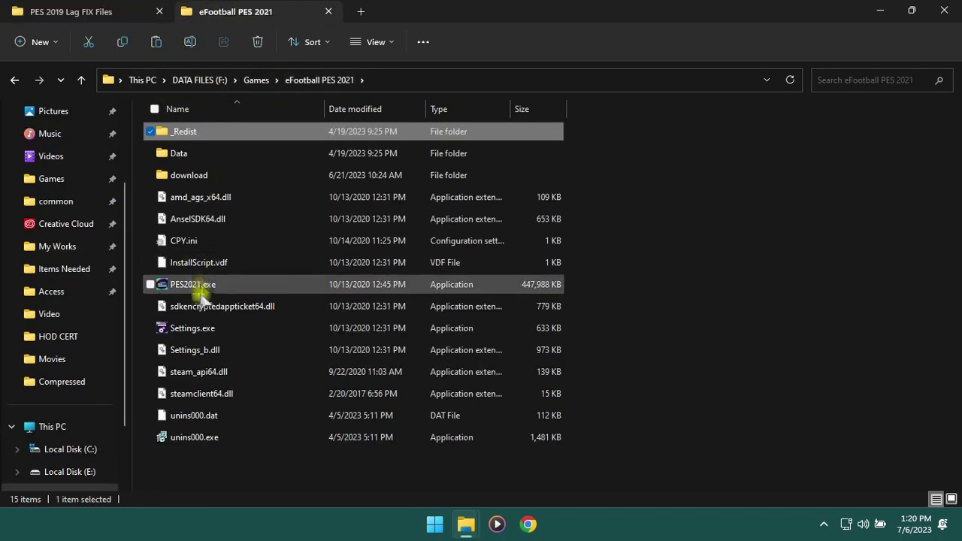
left_click(205, 163)
double_click(204, 162)
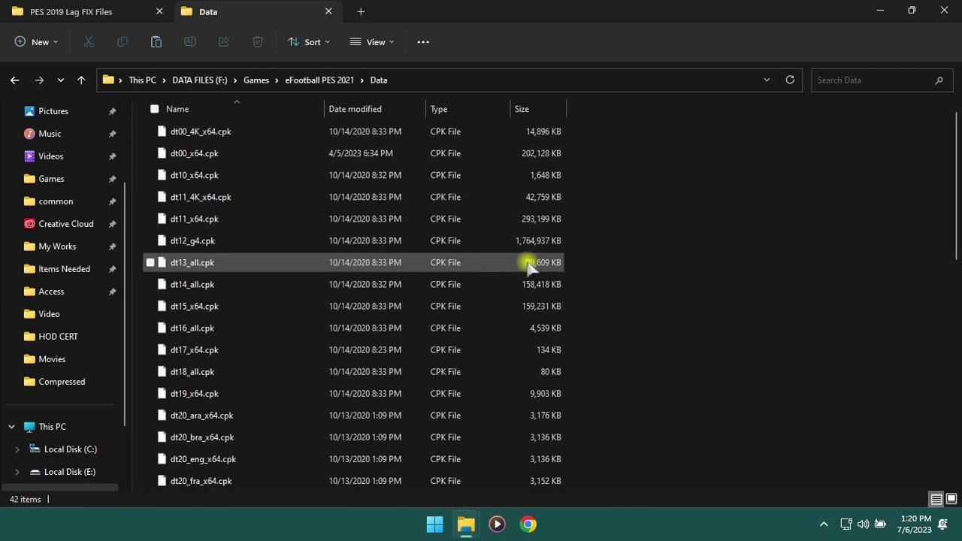
right_click(663, 218)
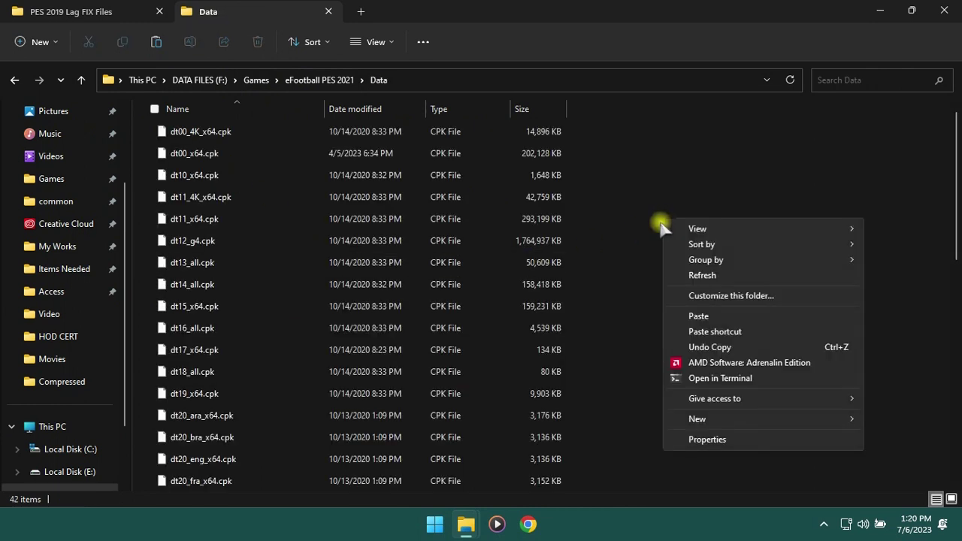
left_click(682, 316)
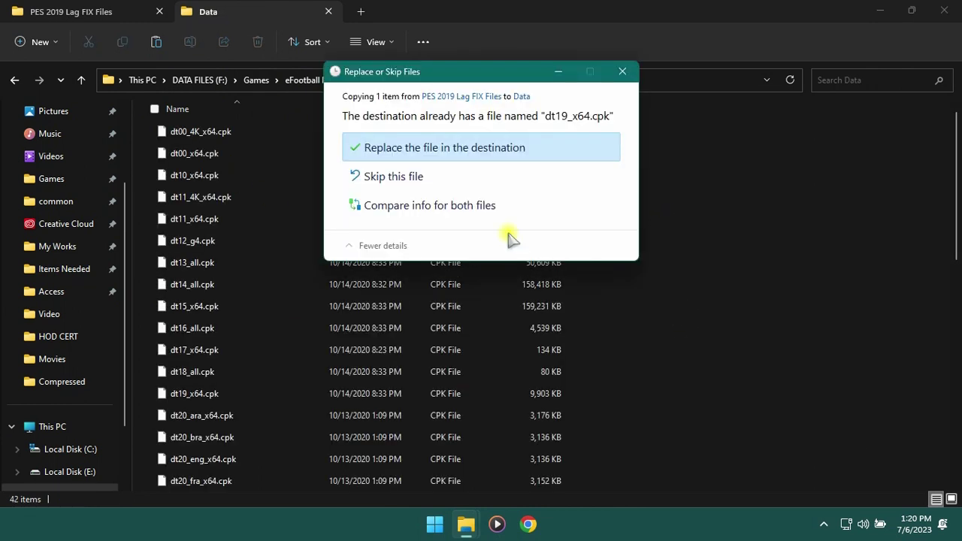
left_click(391, 147)
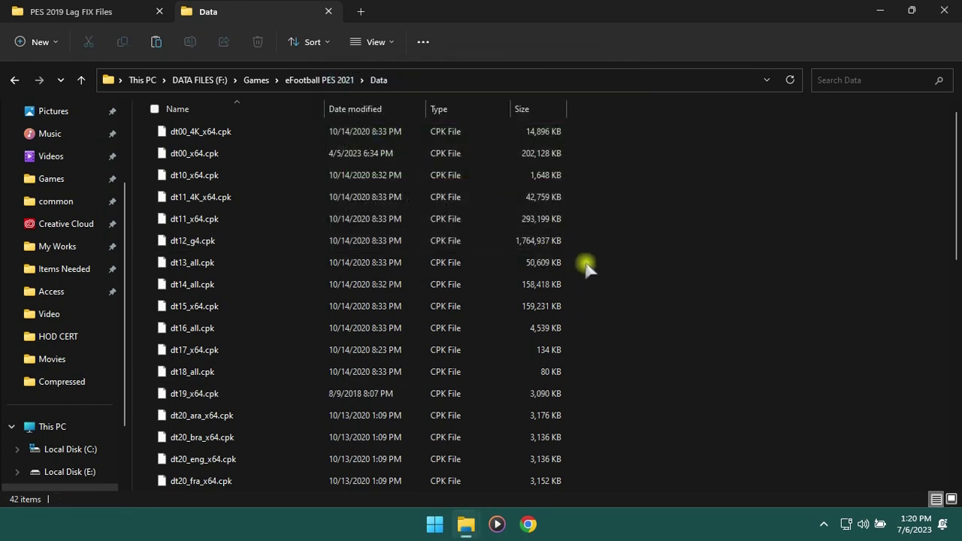
left_click(33, 10)
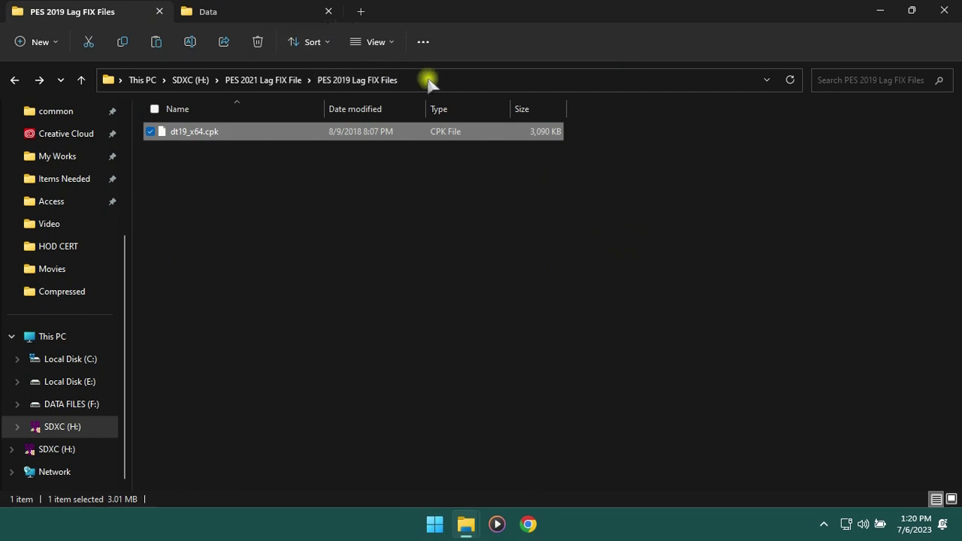
left_click(252, 9)
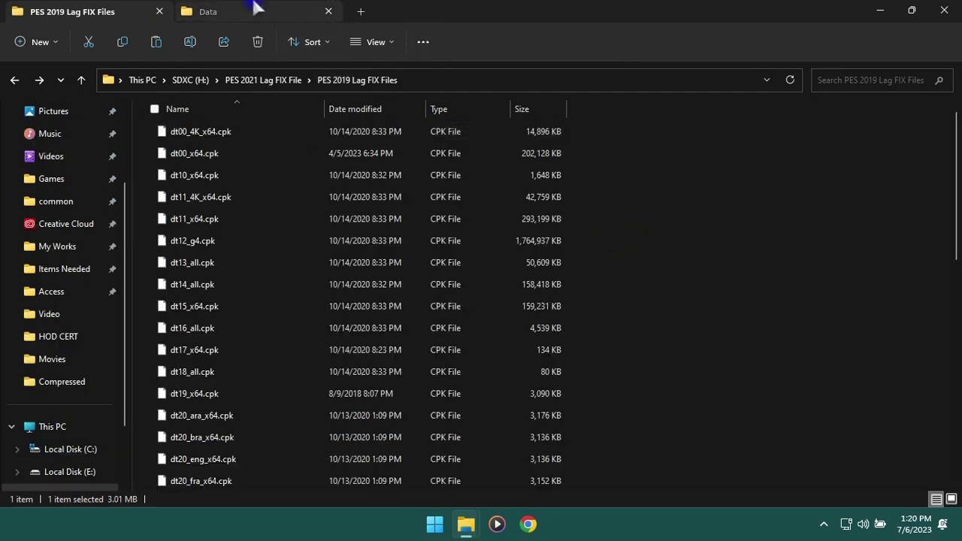
- Minimize File Explorer and open the pinned group of games that contains PES2021
left_click(876, 9)
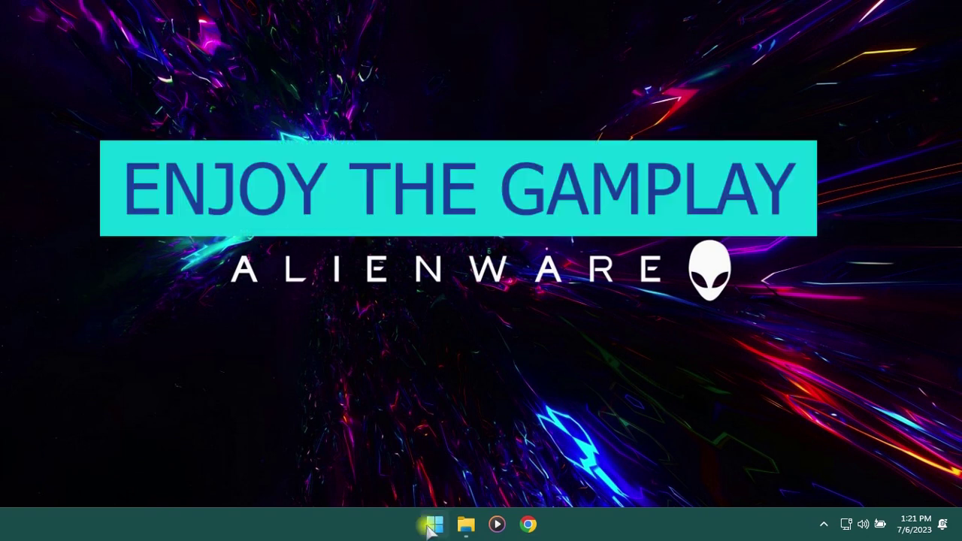
left_click(433, 525)
left_click(447, 161)
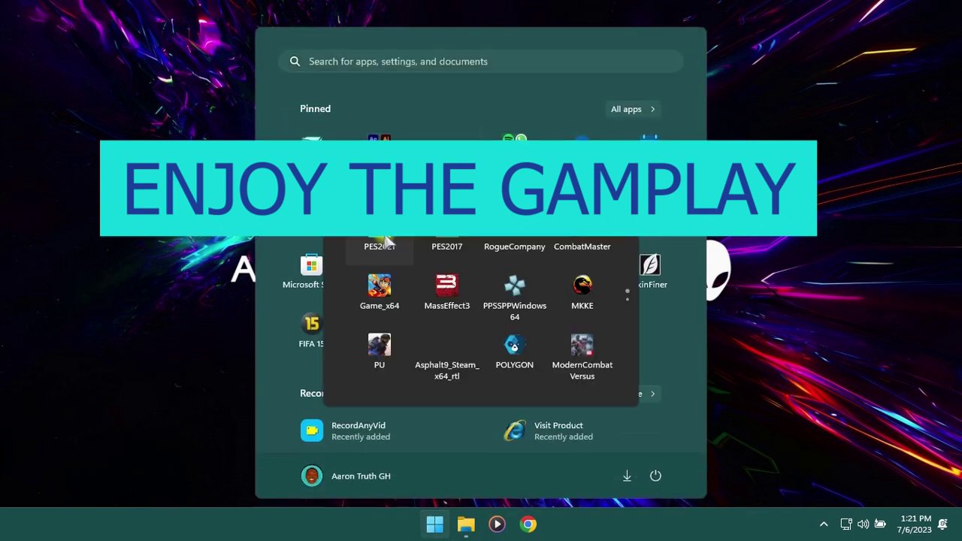